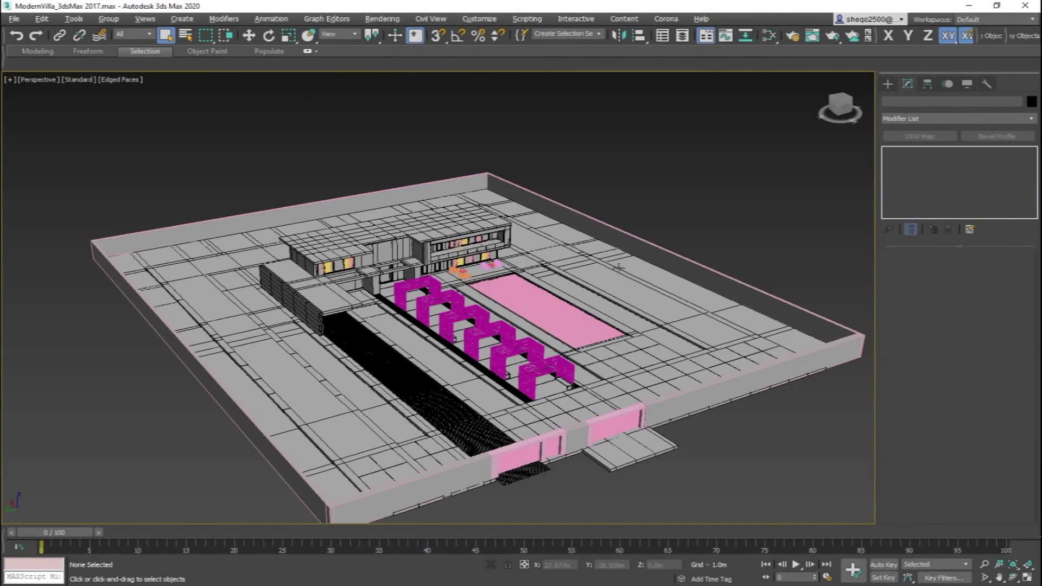
# Examine the whole villa site from several angles, including the house, pergola frames, pool and driveway
pyautogui.keyDown('alt'); pyautogui.moveTo(596, 256); pyautogui.dragTo(562, 267, button='middle'); pyautogui.keyUp('alt')
pyautogui.keyDown('alt'); pyautogui.moveTo(537, 204); pyautogui.dragTo(590, 254, button='middle'); pyautogui.keyUp('alt')
pyautogui.scroll(3, 568, 270)
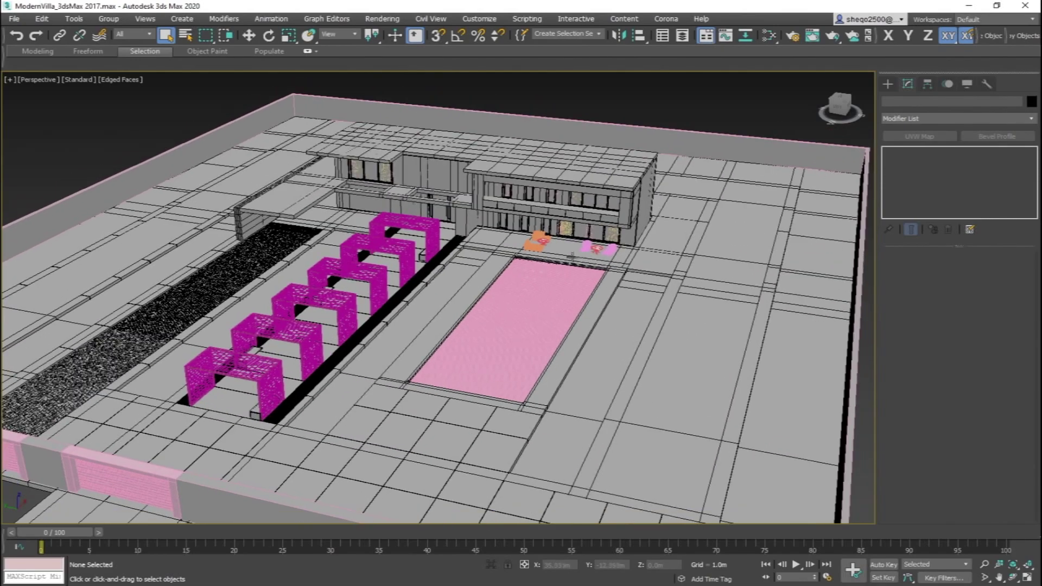
pyautogui.keyDown('alt'); pyautogui.moveTo(479, 278); pyautogui.dragTo(467, 250, button='middle'); pyautogui.keyUp('alt')
pyautogui.keyDown('alt'); pyautogui.moveTo(467, 251); pyautogui.dragTo(507, 289, button='middle'); pyautogui.keyUp('alt')
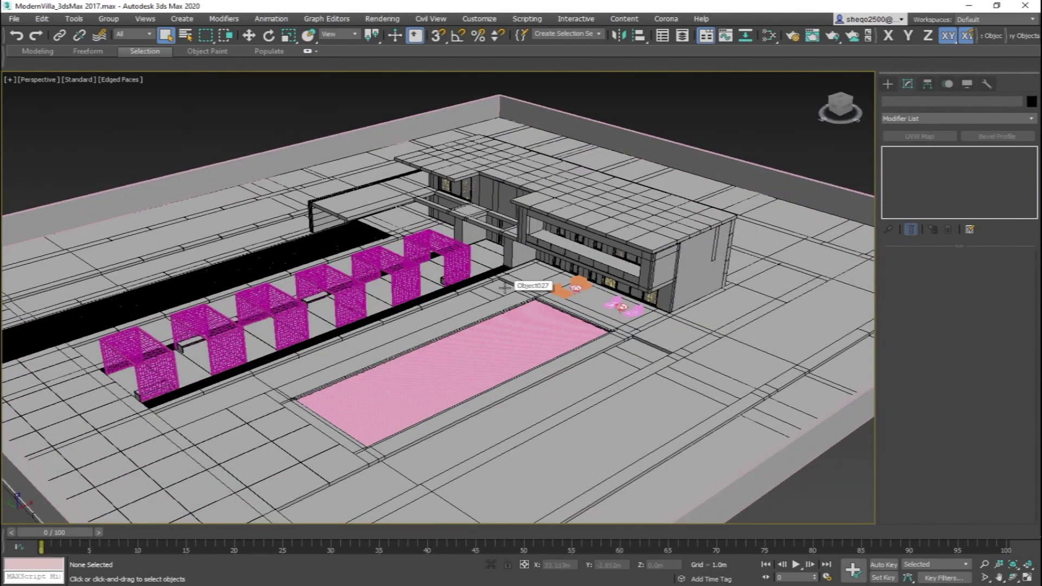
pyautogui.moveTo(508, 289); pyautogui.dragTo(546, 322, button='middle')
pyautogui.scroll(-4, 495, 302)
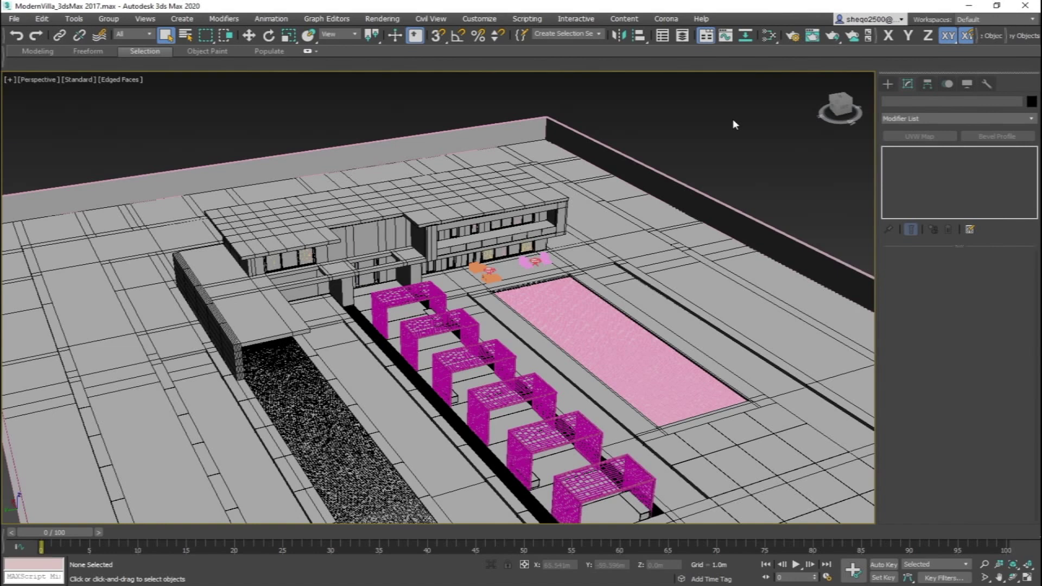
# Check the scene's display units and system unit scale in Units Setup, leaving the settings as they are
pyautogui.click(479, 19)
pyautogui.click(510, 171)
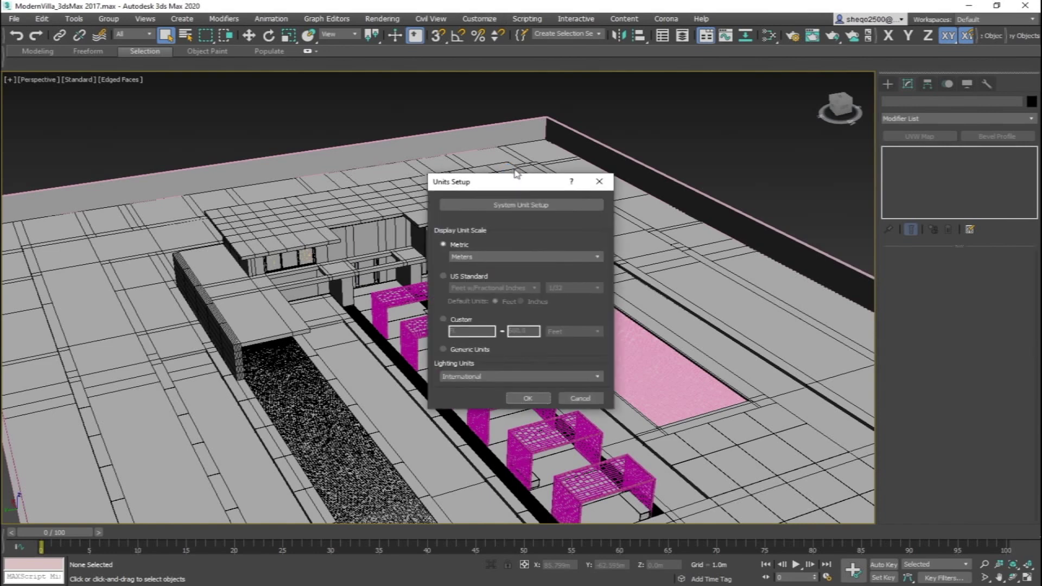
pyautogui.click(505, 208)
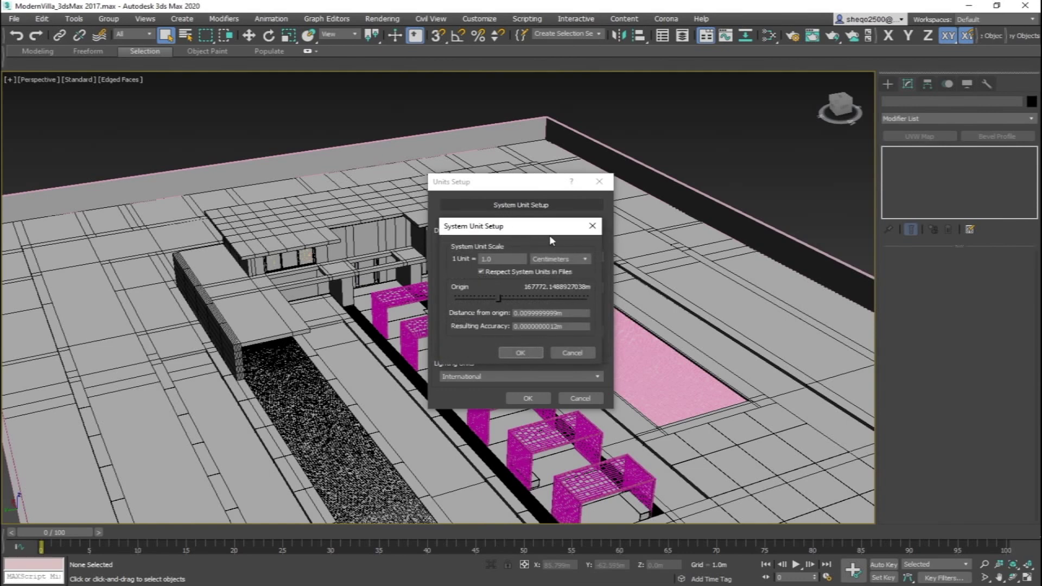
pyautogui.click(592, 226)
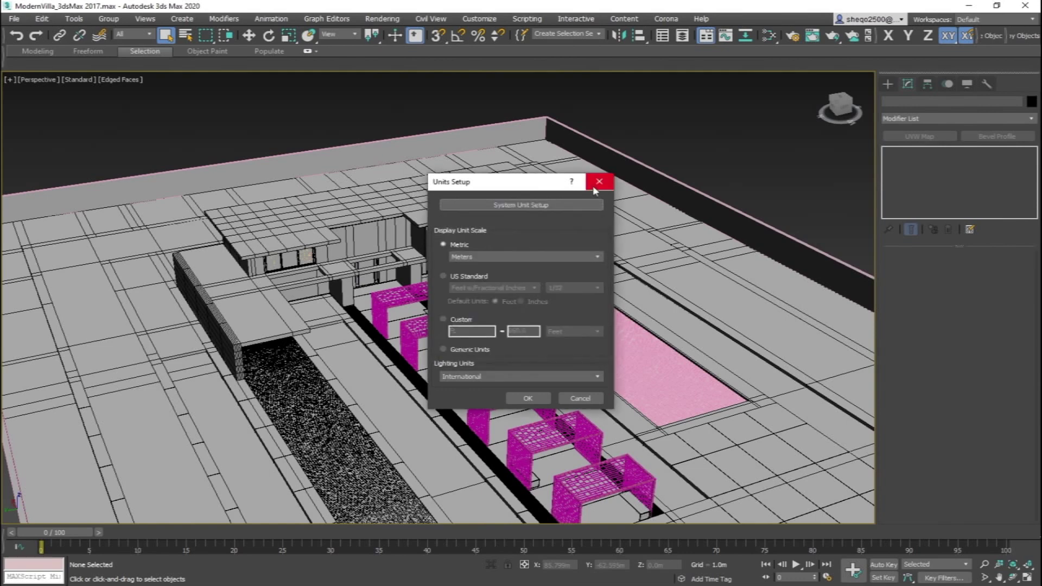
pyautogui.click(600, 181)
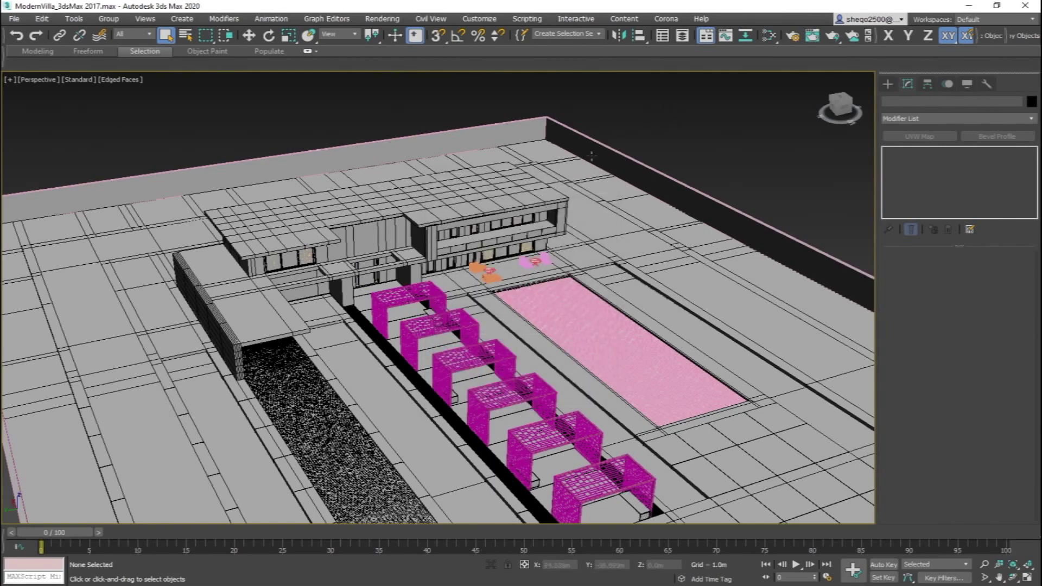
# Select the villa's upper roof slab and examine its edge and corner up close
pyautogui.scroll(10, 565, 179)
pyautogui.click(477, 275)
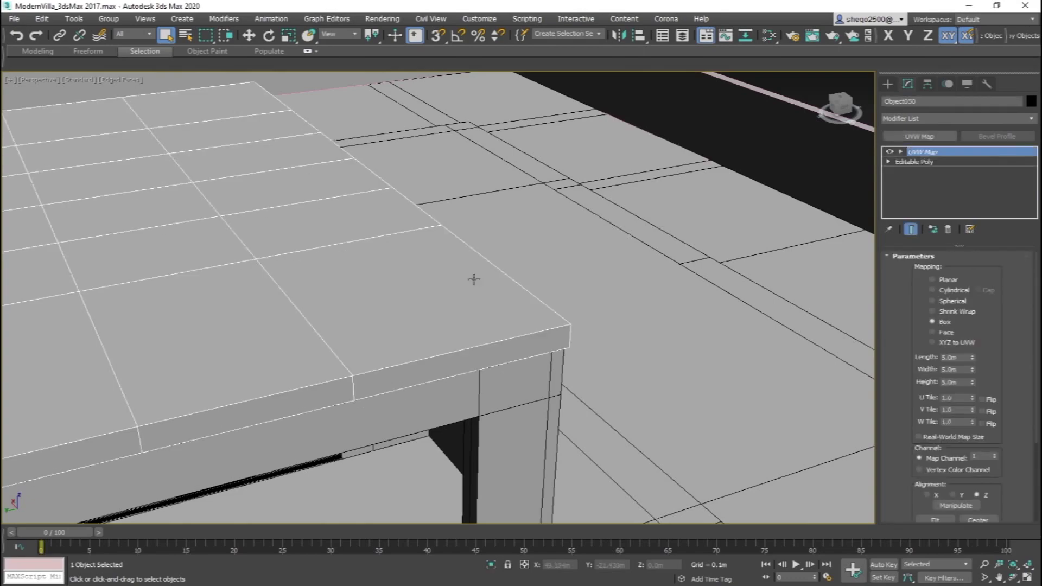
pyautogui.scroll(-10, 479, 221)
pyautogui.scroll(8, 467, 234)
pyautogui.keyDown('alt'); pyautogui.moveTo(501, 207); pyautogui.dragTo(500, 216, button='middle'); pyautogui.keyUp('alt')
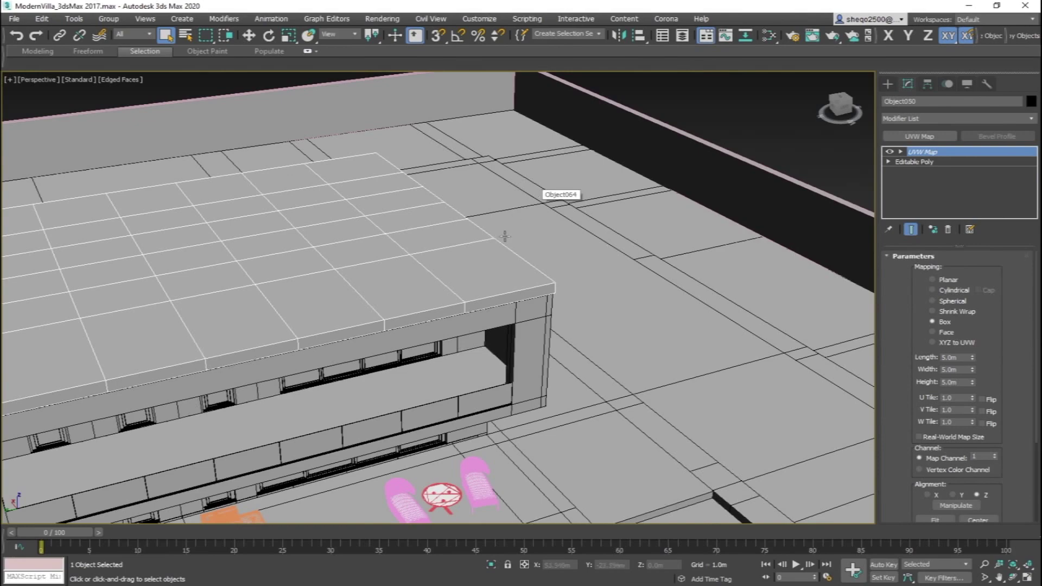
pyautogui.scroll(-5, 521, 220)
pyautogui.scroll(2, 529, 209)
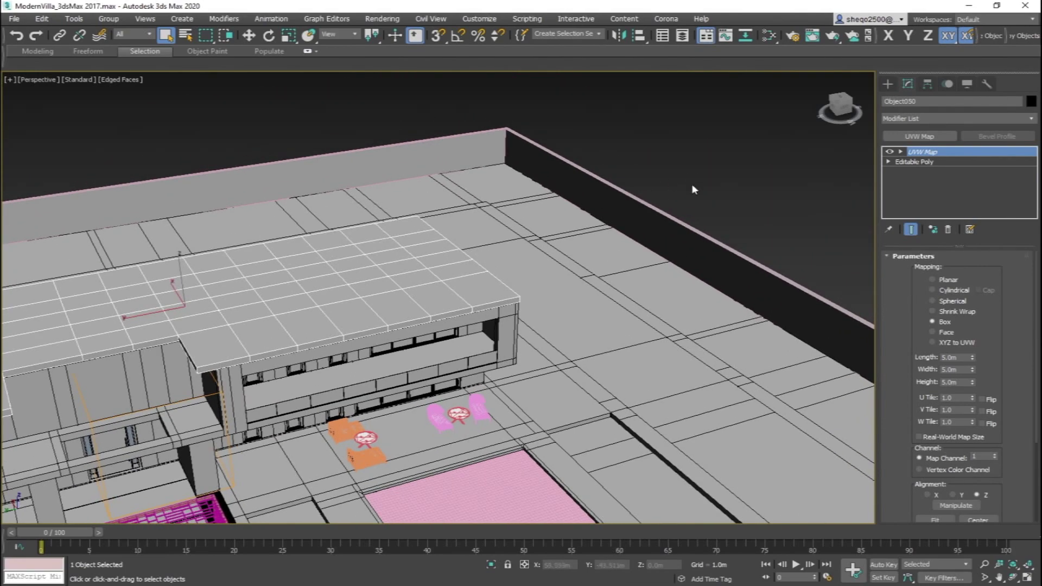
# Select the whole roof slab as an element within its Editable Poly level
pyautogui.click(914, 162)
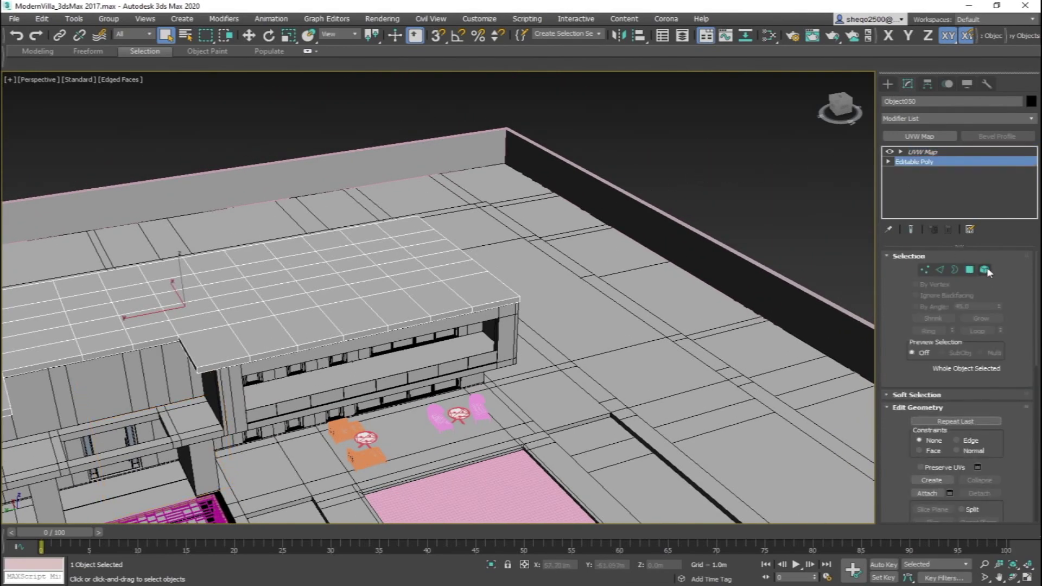
pyautogui.click(984, 270)
pyautogui.click(505, 299)
pyautogui.scroll(5, 520, 298)
pyautogui.moveTo(531, 302); pyautogui.dragTo(498, 245, button='middle')
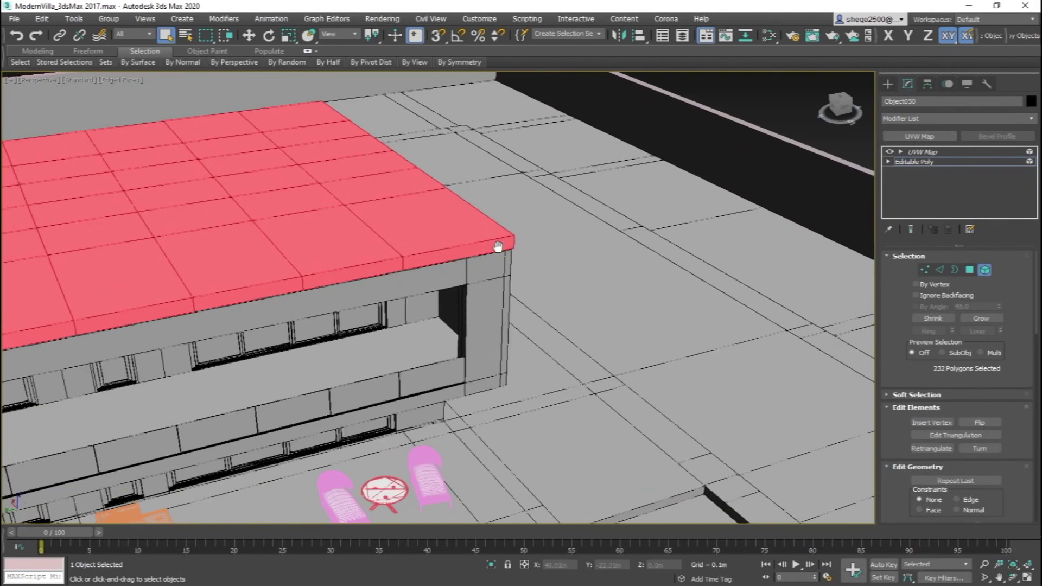
pyautogui.scroll(4, 500, 252)
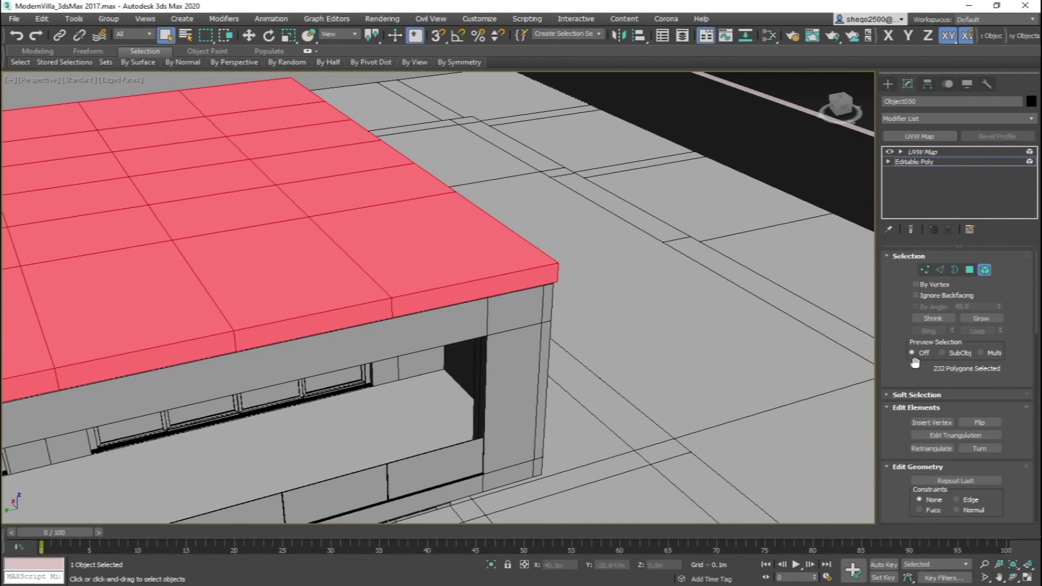
# Flip the roof element's normals, flip them back, and leave element editing with the roof deselected
pyautogui.click(990, 422)
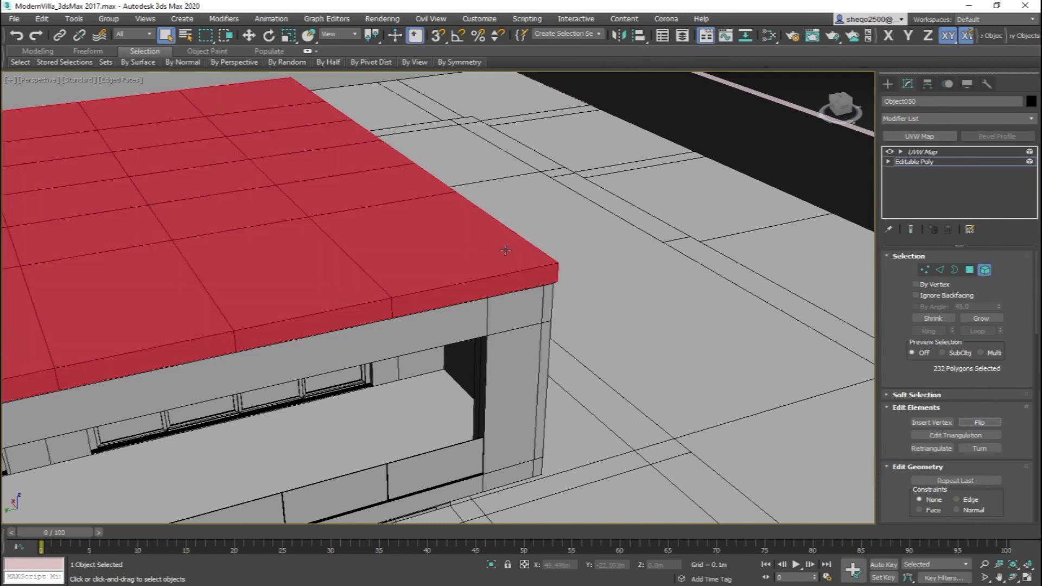
pyautogui.click(990, 423)
pyautogui.scroll(-1, 619, 263)
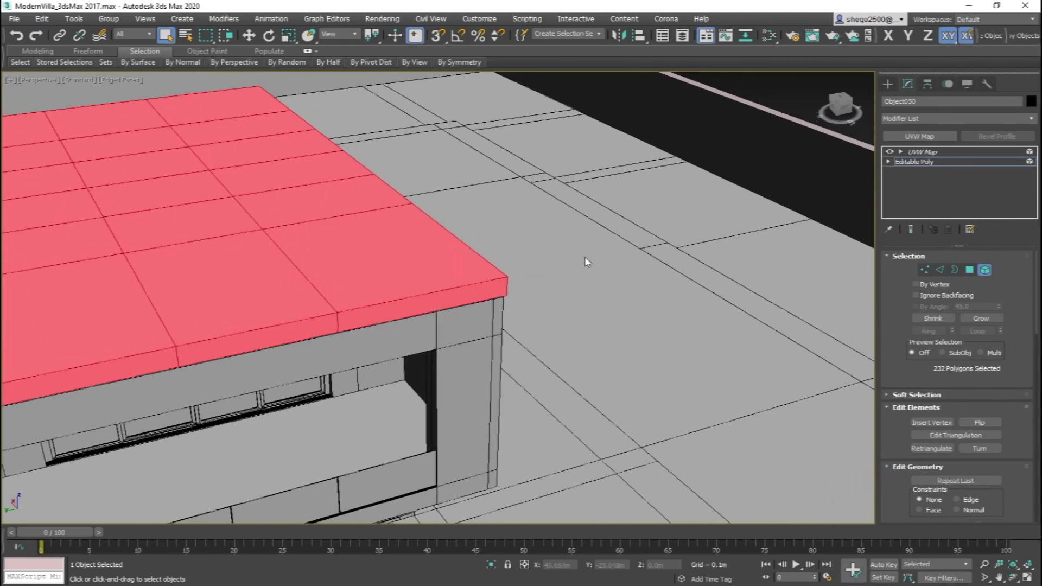
pyautogui.click(919, 162)
pyautogui.scroll(-8, 767, 167)
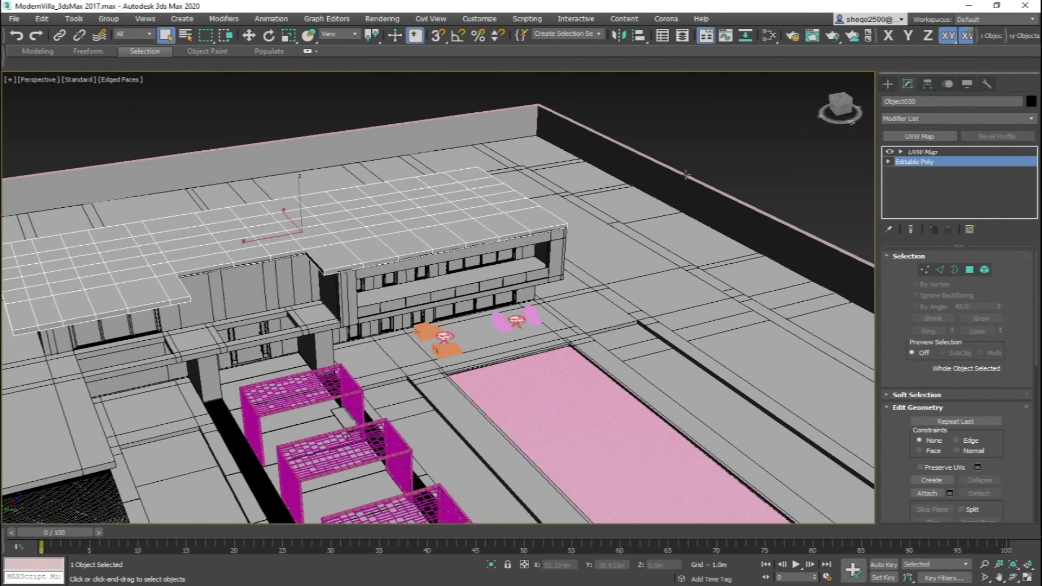
pyautogui.click(725, 157)
pyautogui.moveTo(725, 157)
pyautogui.mouseDown(button='middle')
pyautogui.moveTo(684, 151)
pyautogui.moveTo(722, 143)
pyautogui.mouseUp(button='middle')
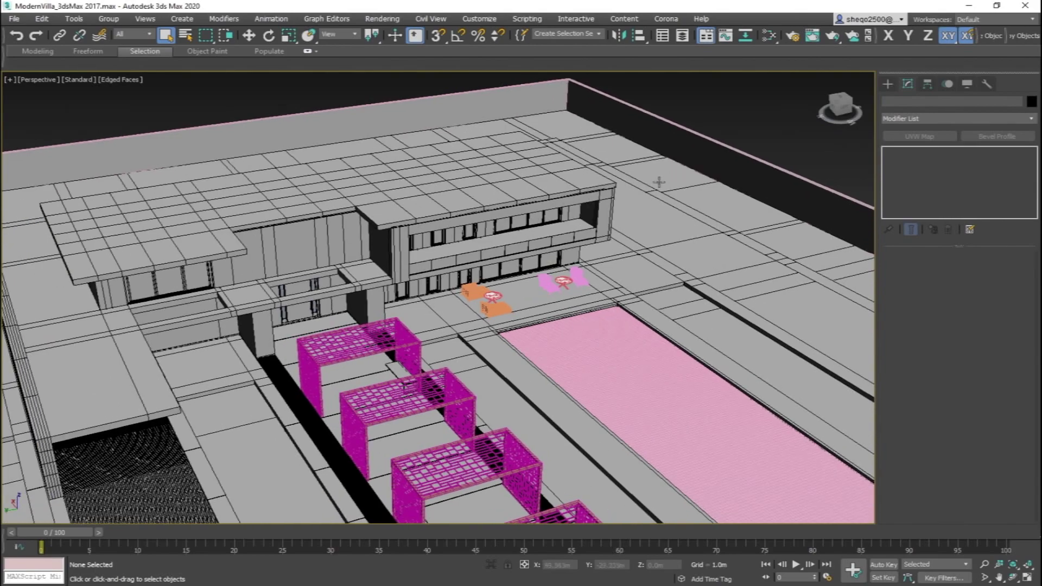
# Select the densely subdivided driveway surface and examine its mesh up close
pyautogui.moveTo(658, 184); pyautogui.dragTo(630, 195, button='middle')
pyautogui.moveTo(510, 216)
pyautogui.mouseDown(button='middle')
pyautogui.moveTo(603, 178)
pyautogui.moveTo(590, 203)
pyautogui.mouseUp(button='middle')
pyautogui.scroll(-2, 565, 189)
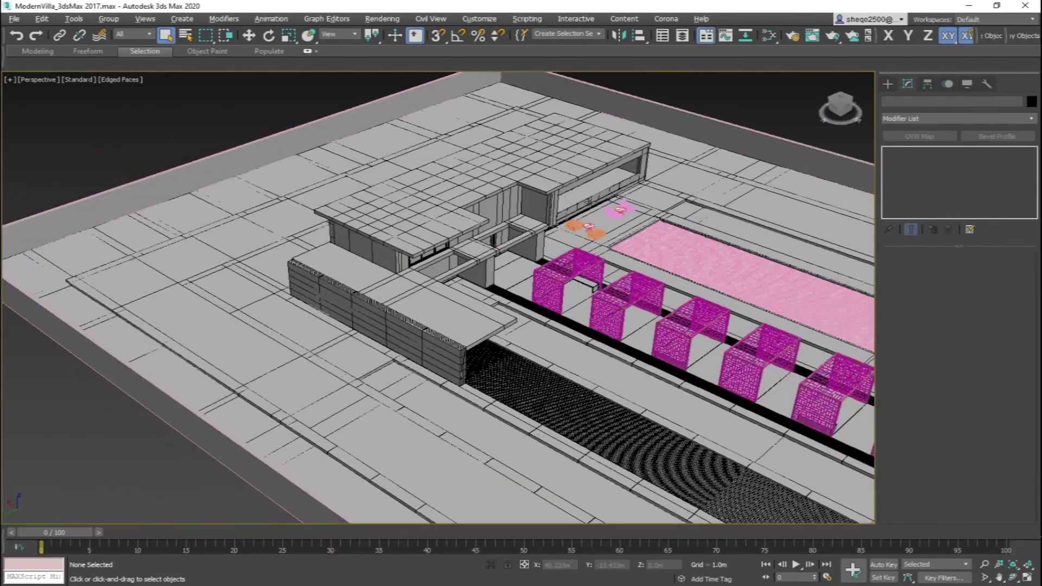
pyautogui.moveTo(660, 200); pyautogui.dragTo(536, 149, button='middle')
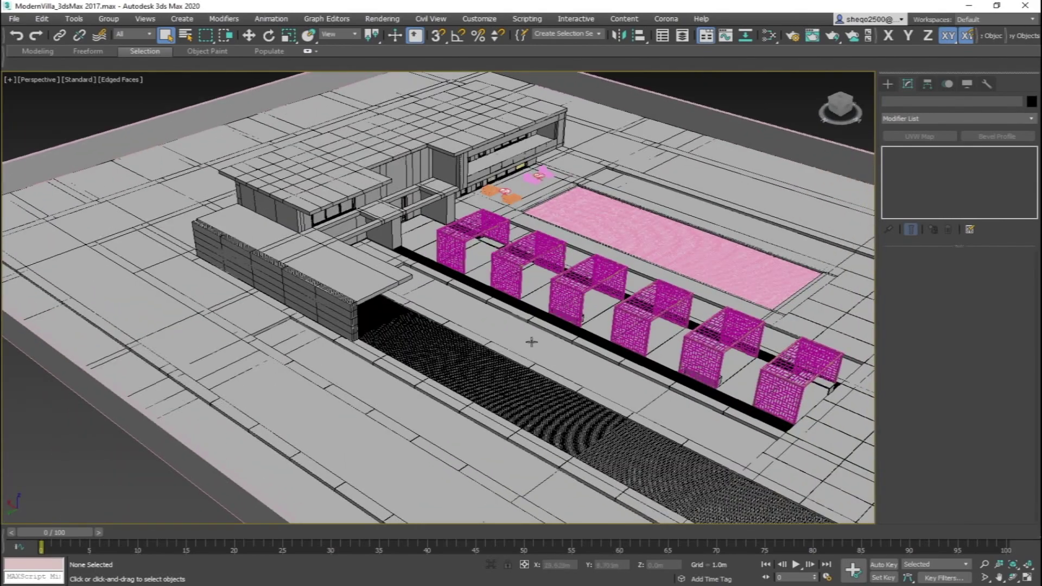
pyautogui.scroll(5, 530, 344)
pyautogui.moveTo(457, 311); pyautogui.dragTo(479, 313, button='middle')
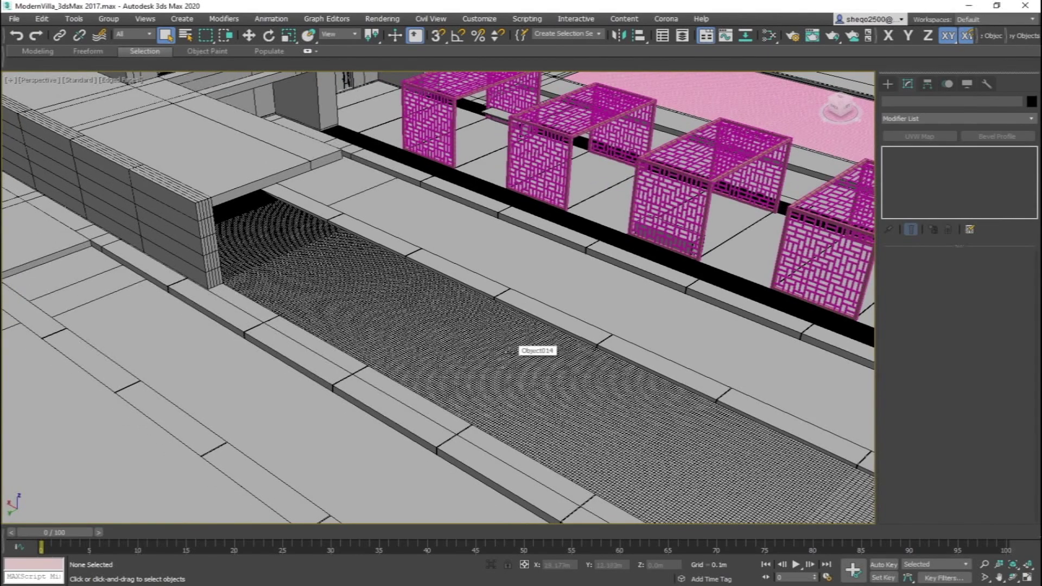
pyautogui.moveTo(539, 334); pyautogui.dragTo(435, 301, button='middle')
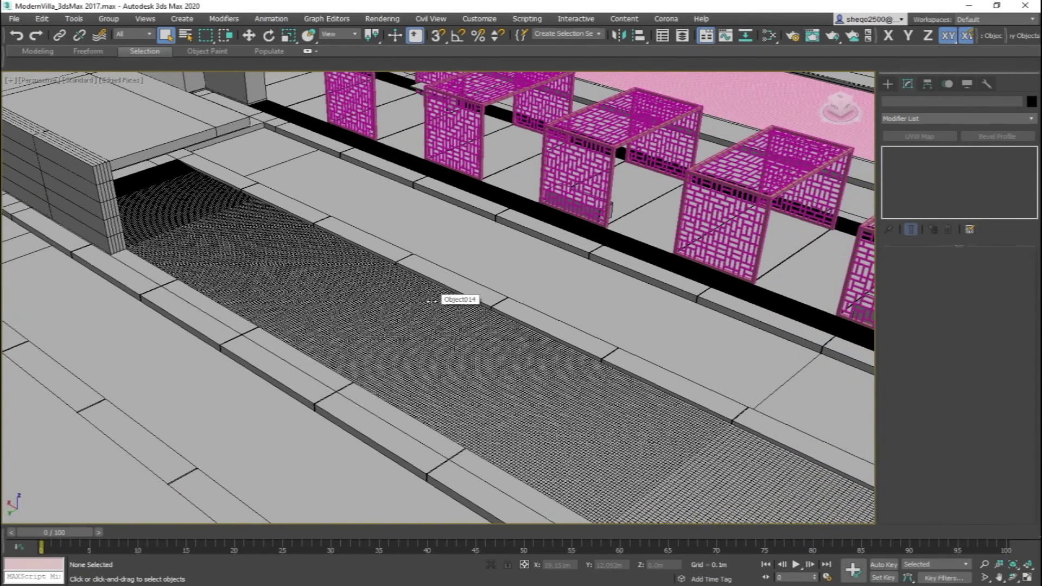
pyautogui.click(432, 357)
pyautogui.scroll(5, 409, 304)
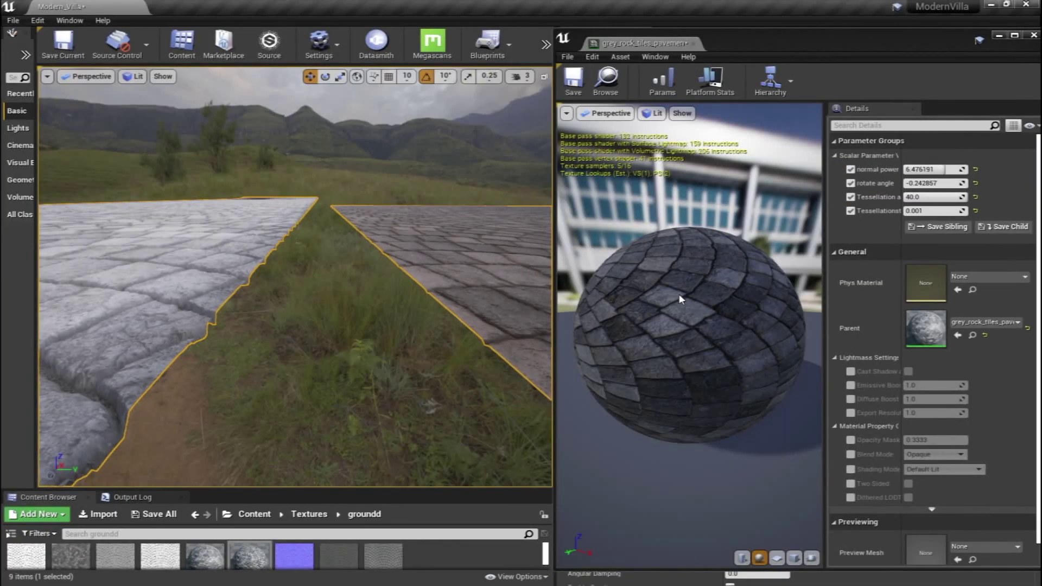
# Switch to Unreal Engine and compare the two stone paving planes and the grey rock tiles material preview, selecting each plane in turn
pyautogui.moveTo(664, 288); pyautogui.dragTo(635, 288)
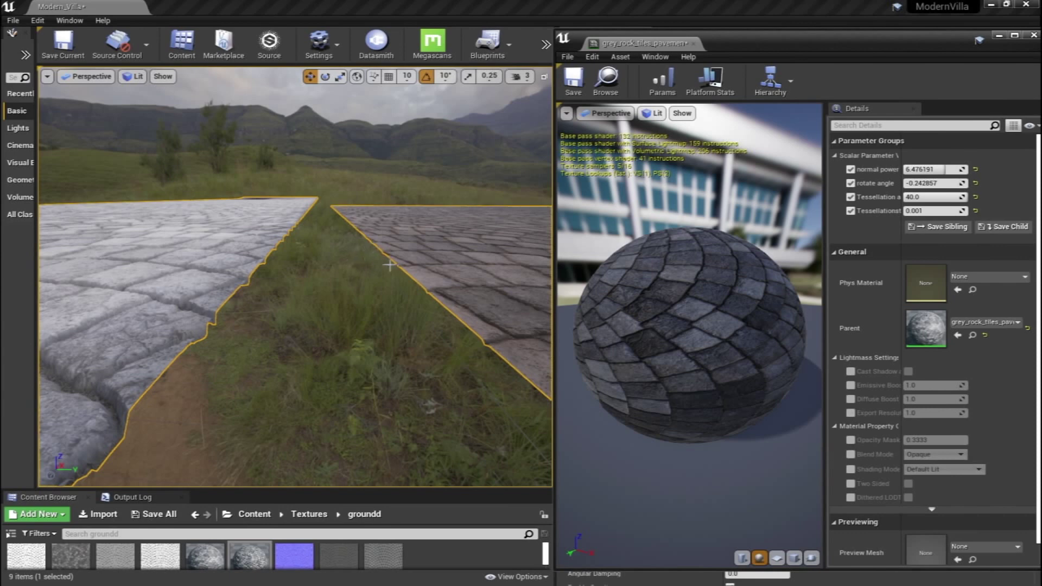
pyautogui.moveTo(363, 266); pyautogui.dragTo(372, 269, button='right')
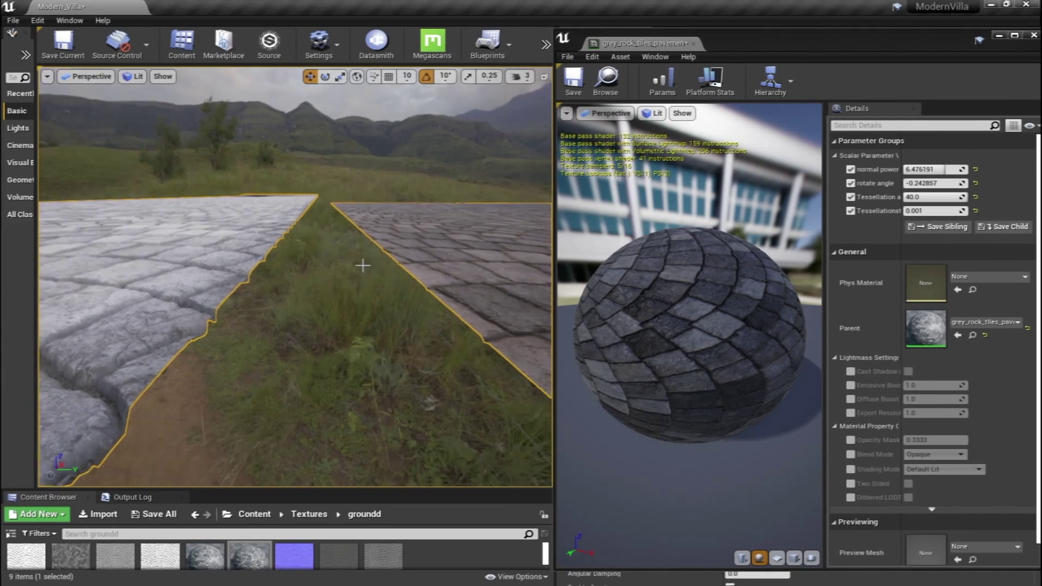
pyautogui.click(438, 248)
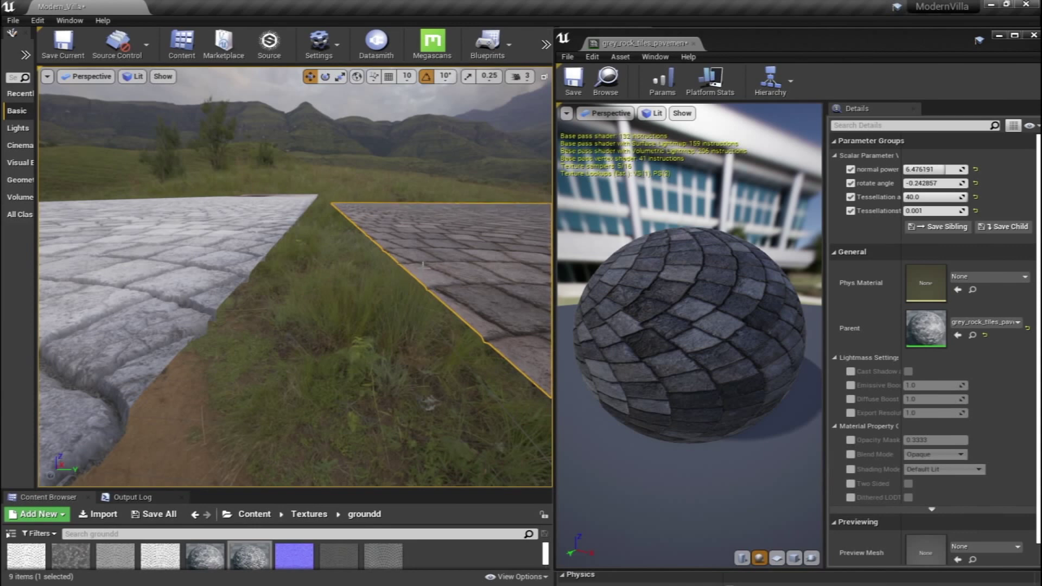
pyautogui.click(237, 253)
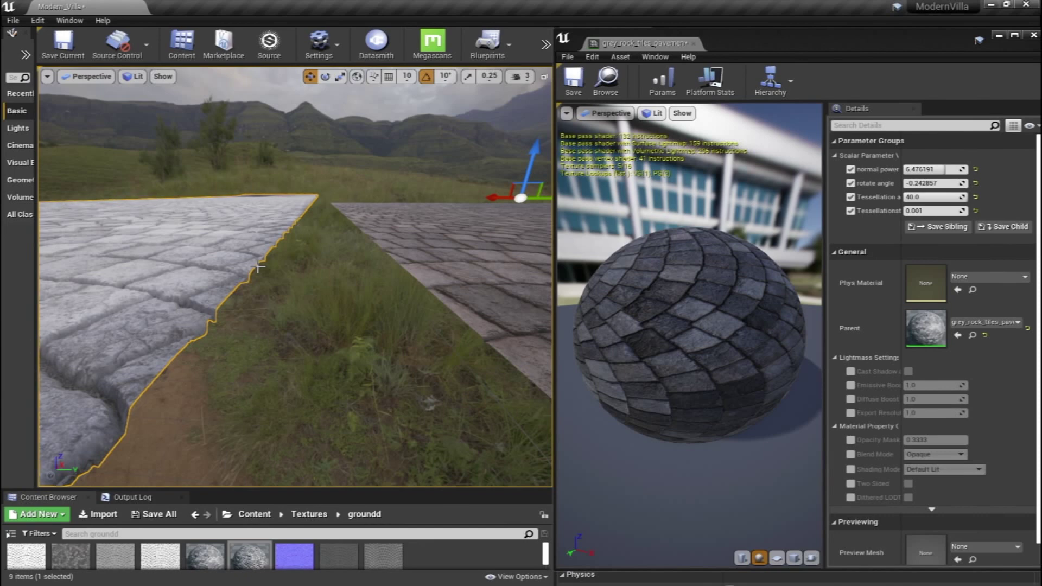
pyautogui.keyDown('ctrl'); pyautogui.click(468, 245); pyautogui.keyUp('ctrl')
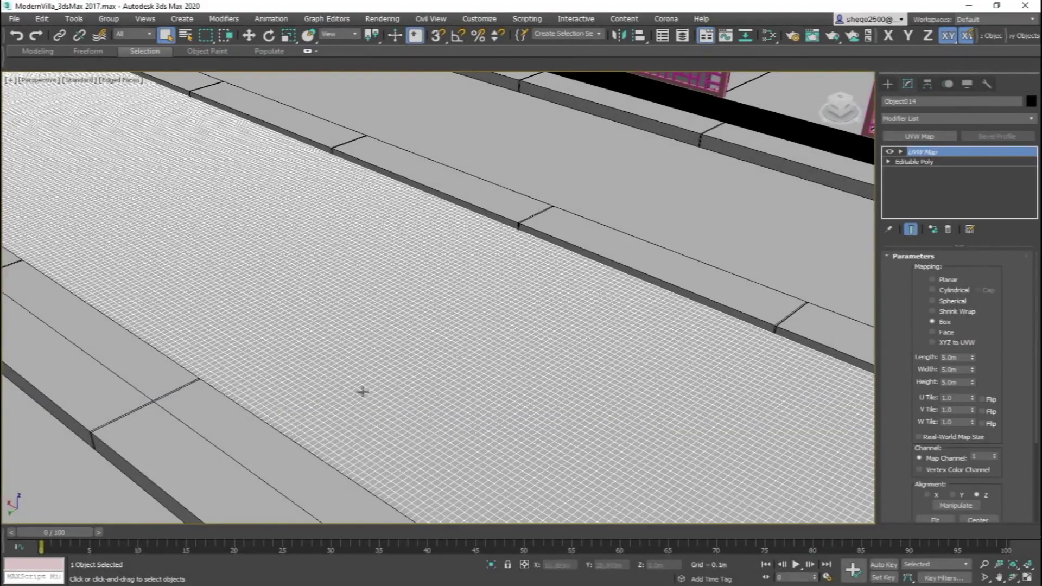
# Switch back to 3ds Max, deselect the driveway surface, and select the carport roof slab
pyautogui.scroll(-10, 458, 342)
pyautogui.moveTo(428, 329); pyautogui.dragTo(522, 377, button='middle')
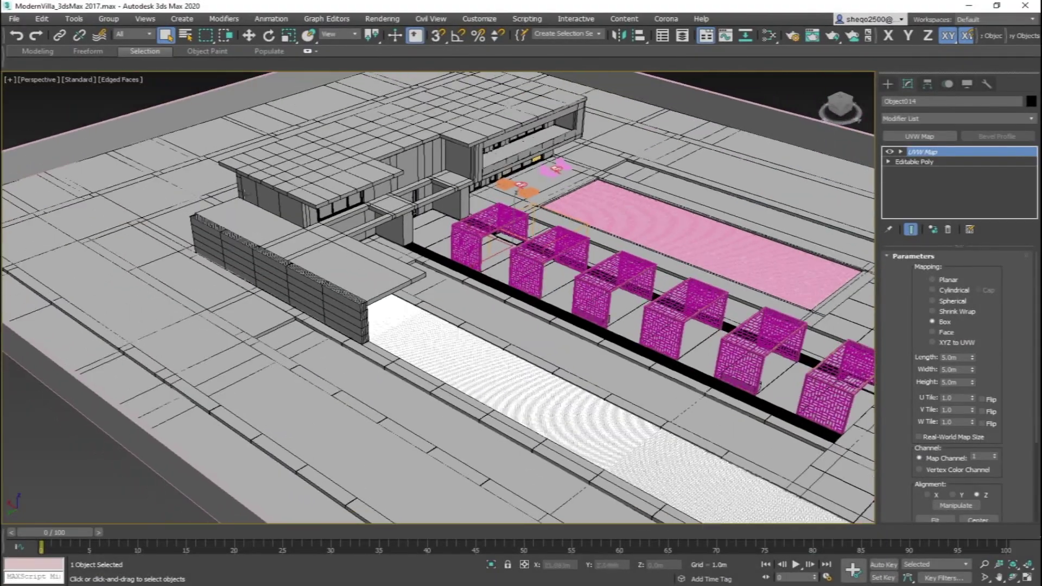
pyautogui.click(85, 119)
pyautogui.scroll(10, 412, 315)
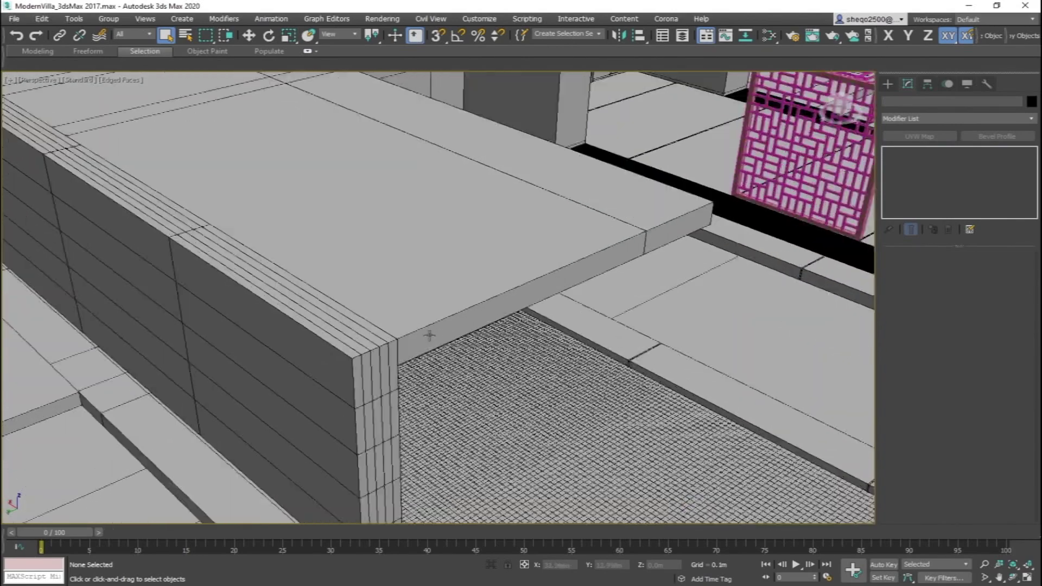
pyautogui.scroll(2, 429, 336)
pyautogui.click(419, 317)
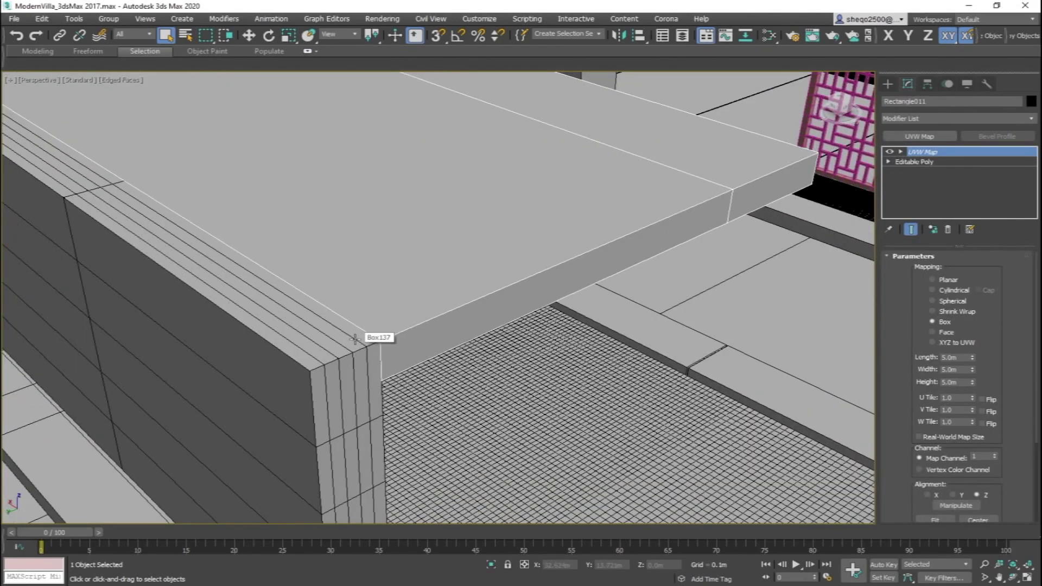
# Examine the corner where the carport roof slab meets the end of the layered wall
pyautogui.scroll(2, 355, 339)
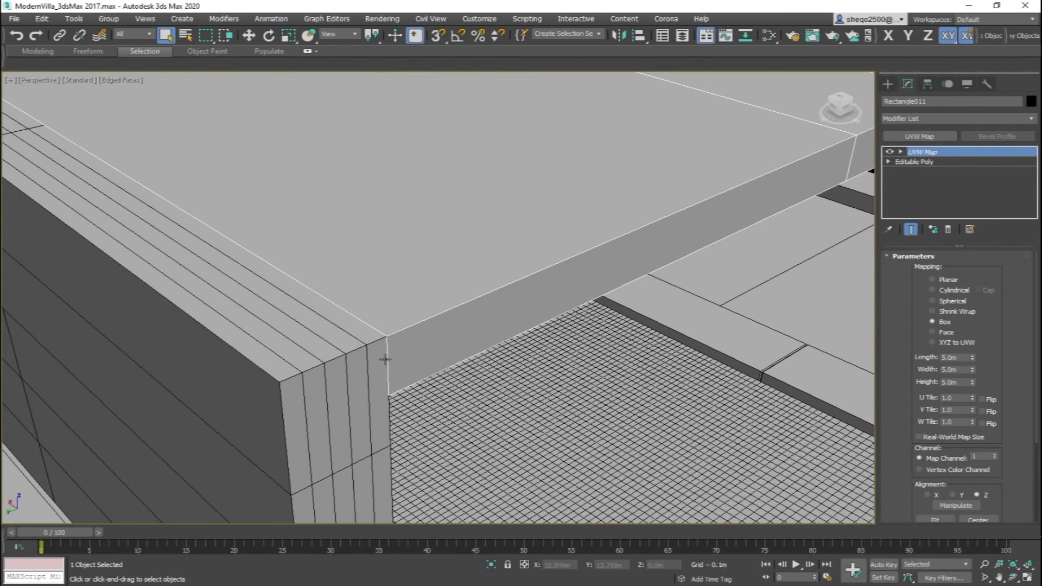
pyautogui.scroll(-1, 382, 347)
pyautogui.scroll(-1, 391, 354)
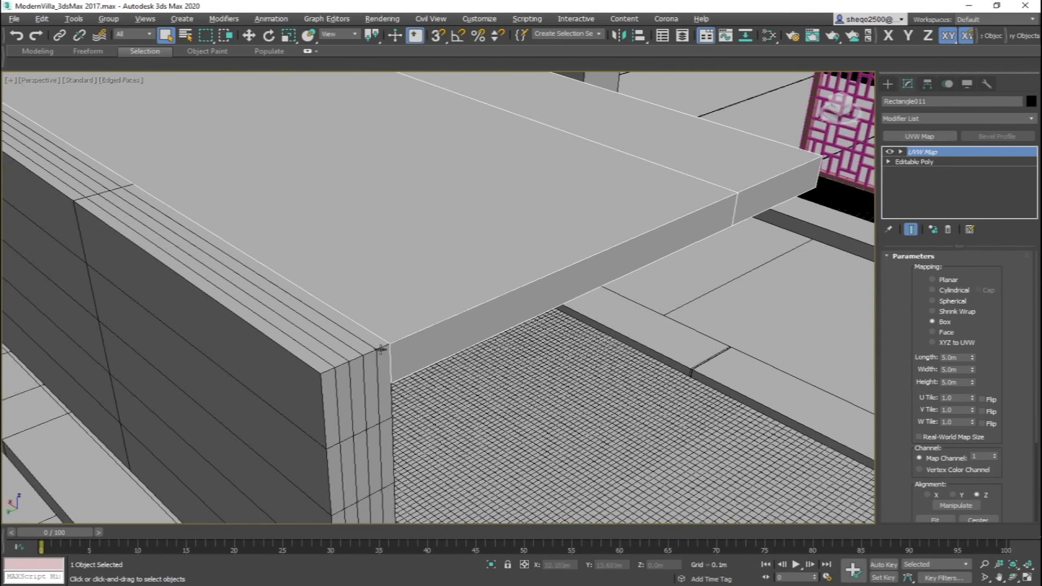
pyautogui.scroll(1, 379, 350)
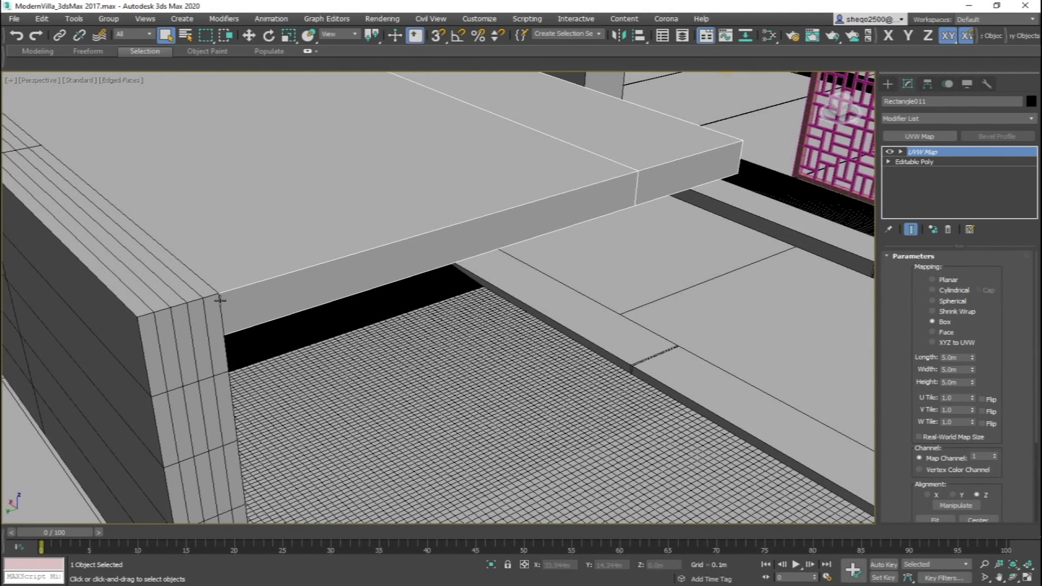
pyautogui.scroll(-5, 220, 300)
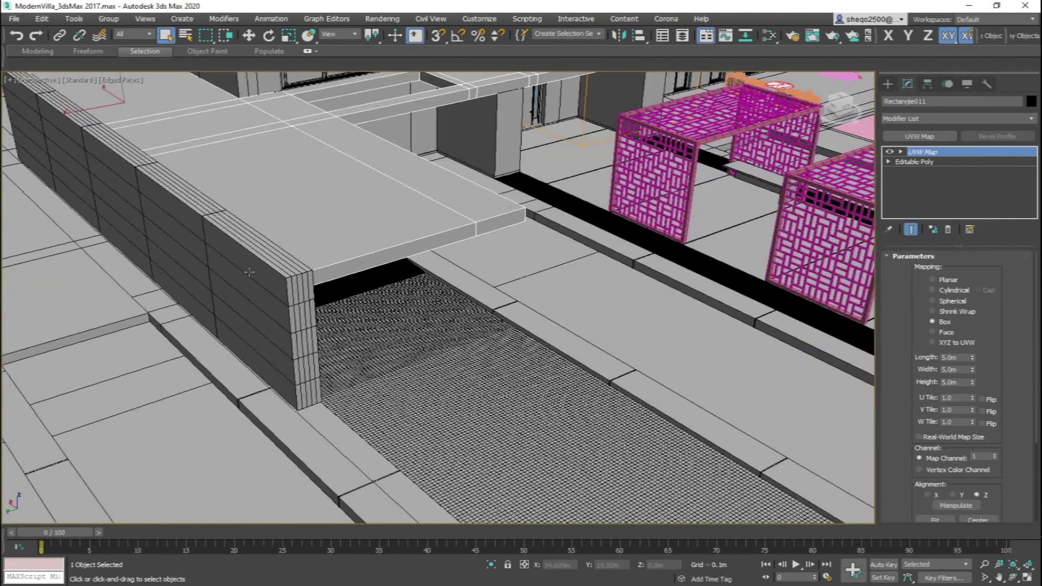
pyautogui.moveTo(452, 315); pyautogui.dragTo(342, 311, button='middle')
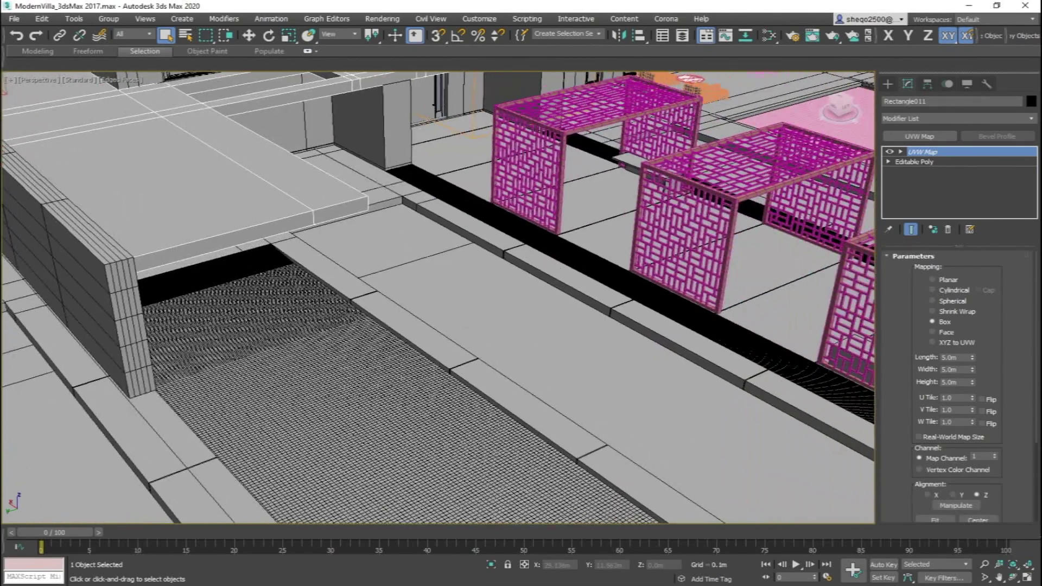
# Deselect the carport roof slab and select the villa's main roof
pyautogui.scroll(-4, 423, 316)
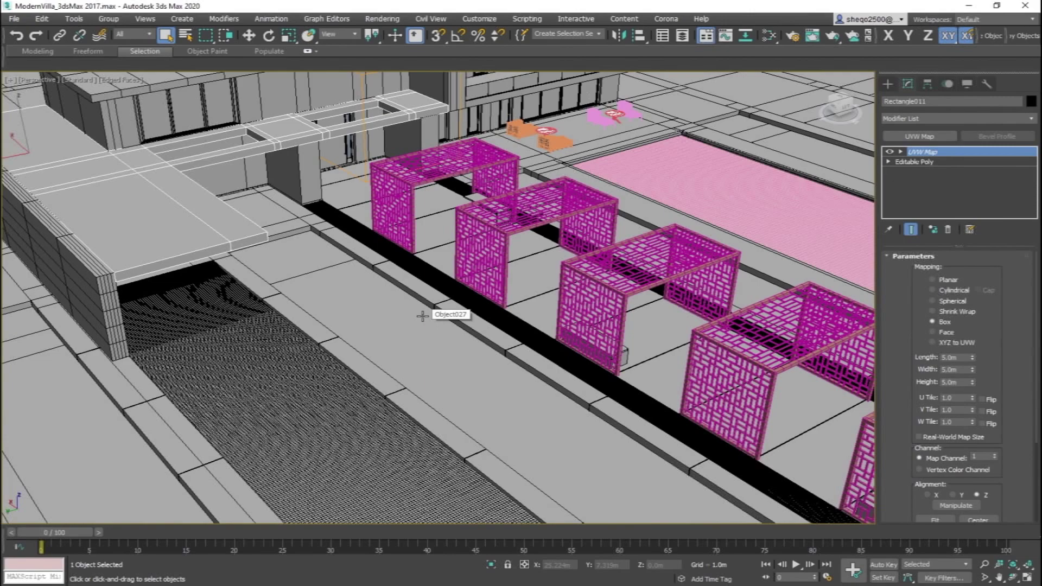
pyautogui.scroll(-5, 419, 333)
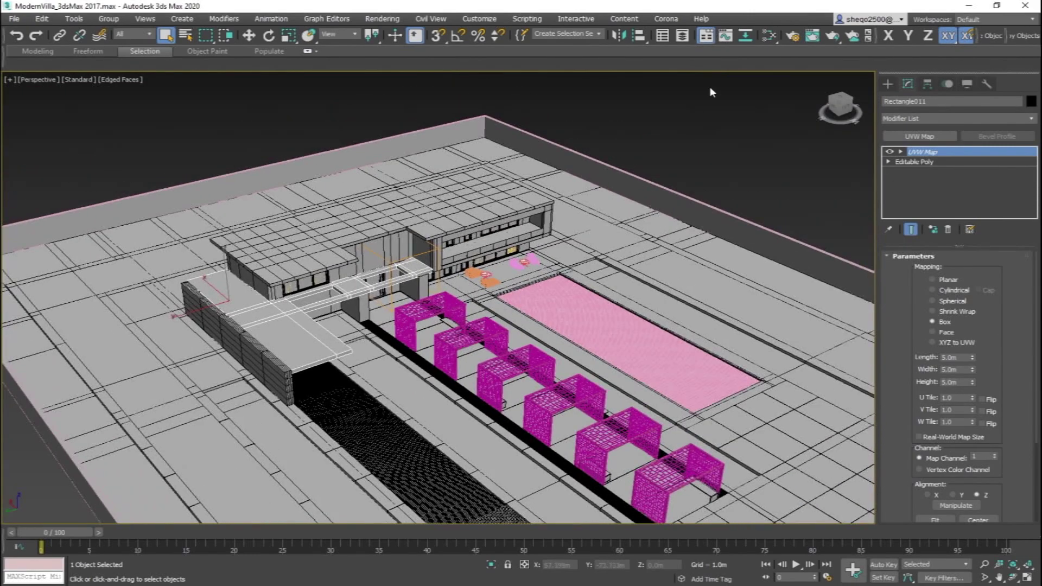
pyautogui.click(710, 92)
pyautogui.scroll(5, 525, 173)
pyautogui.click(522, 228)
# Examine the main roof's gridded surface and far corner, clearing the roof selection
pyautogui.scroll(-2, 479, 209)
pyautogui.moveTo(478, 210); pyautogui.dragTo(489, 214, button='middle')
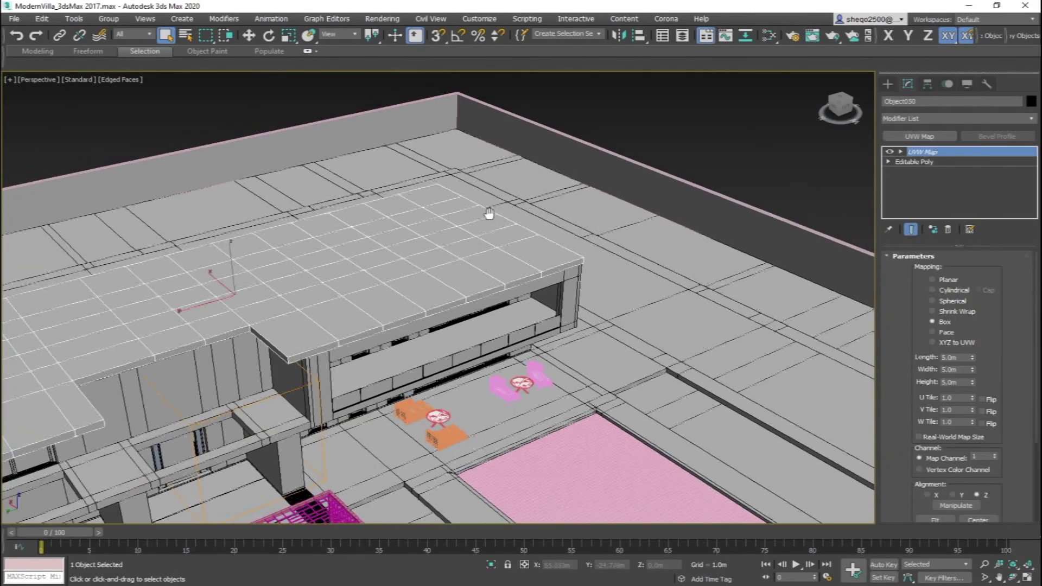
pyautogui.scroll(1, 483, 226)
pyautogui.scroll(2, 488, 230)
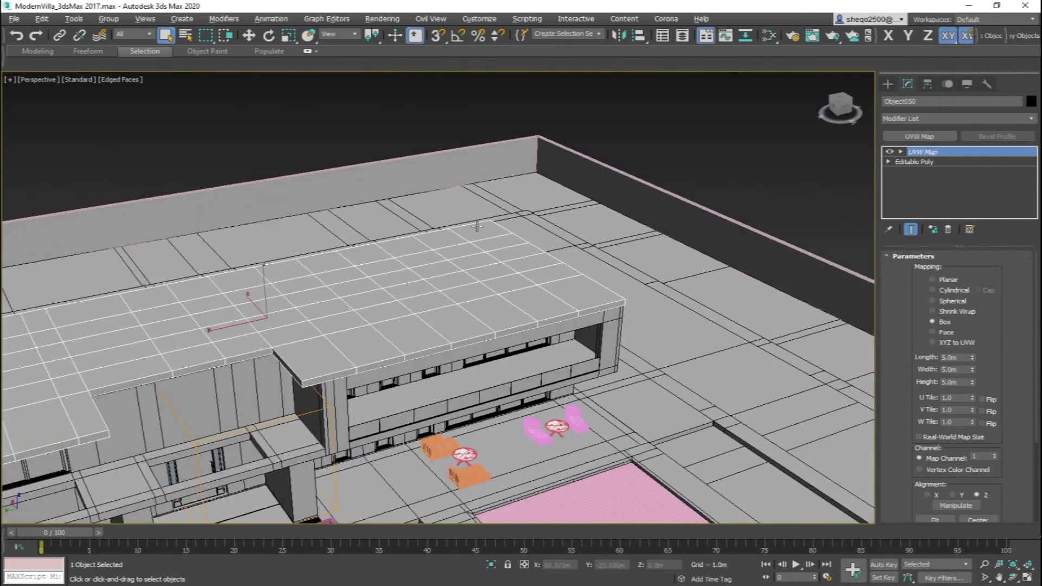
pyautogui.scroll(-1, 488, 223)
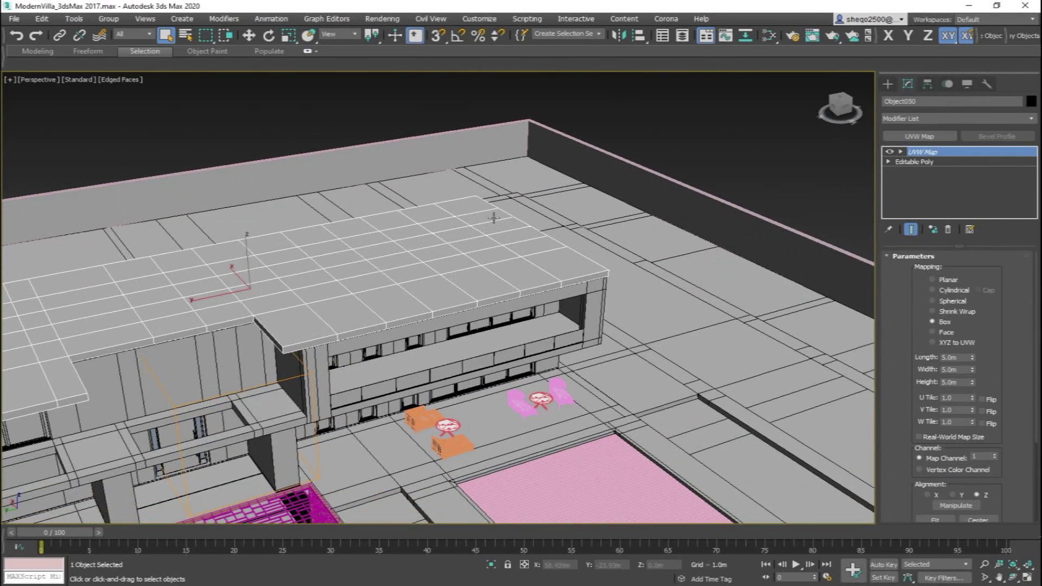
pyautogui.scroll(-4, 494, 217)
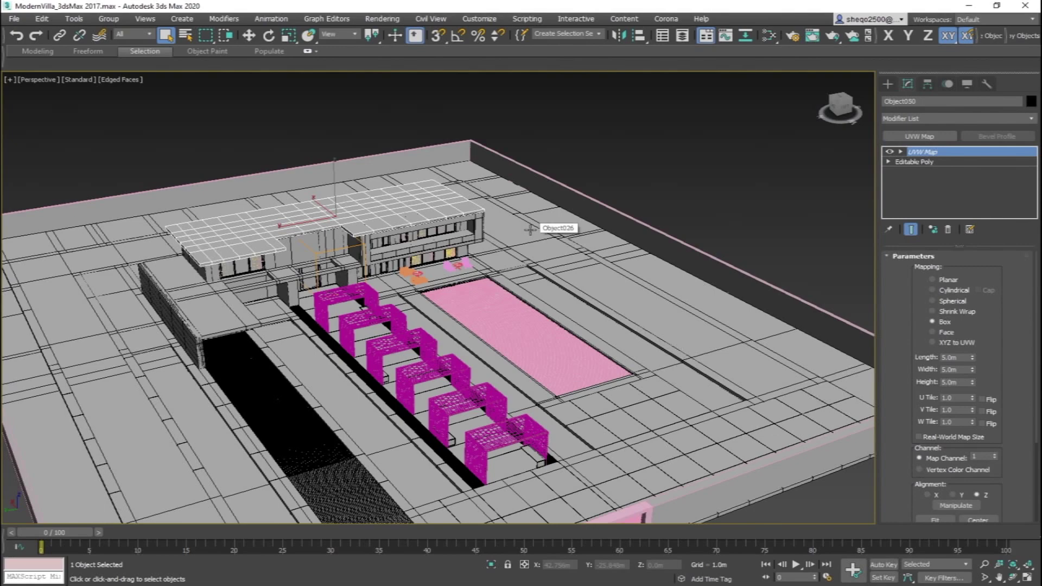
pyautogui.click(622, 171)
pyautogui.scroll(4, 482, 222)
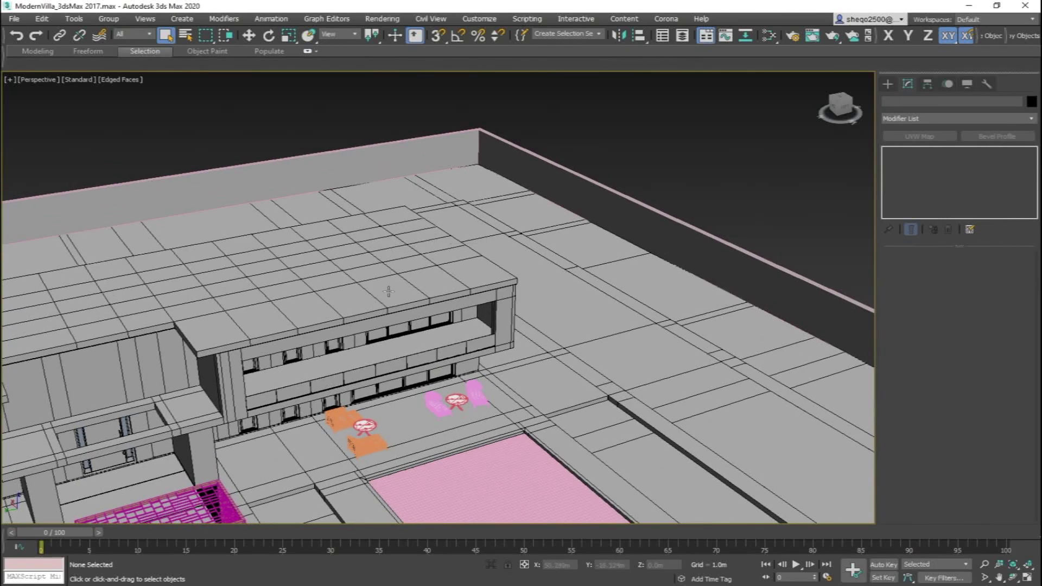
pyautogui.scroll(-3, 389, 292)
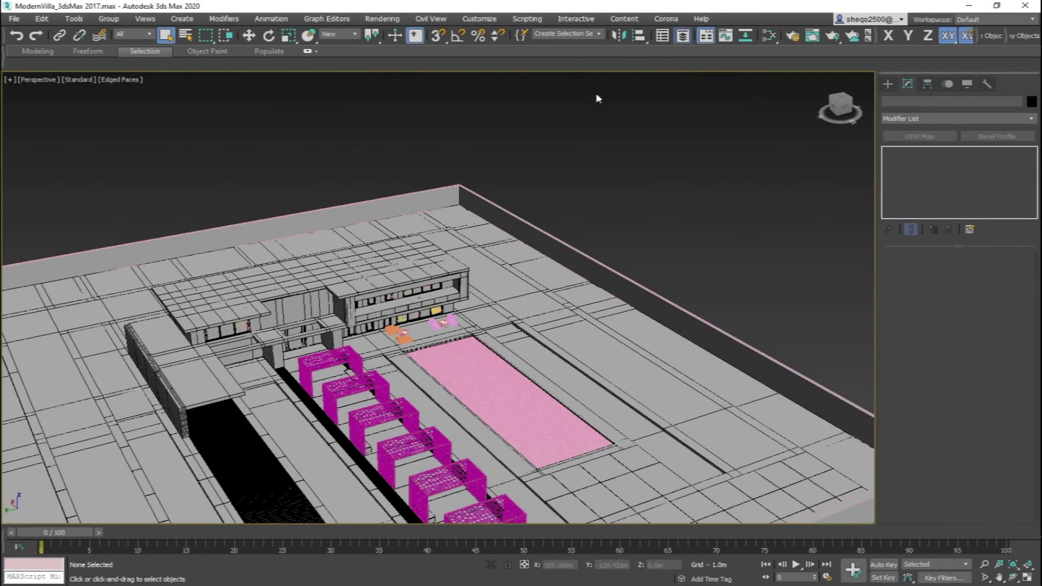
# Open the Layer Explorer, review how the model is divided into layers against the whole site, and close it
pyautogui.click(683, 35)
pyautogui.scroll(-4, 535, 225)
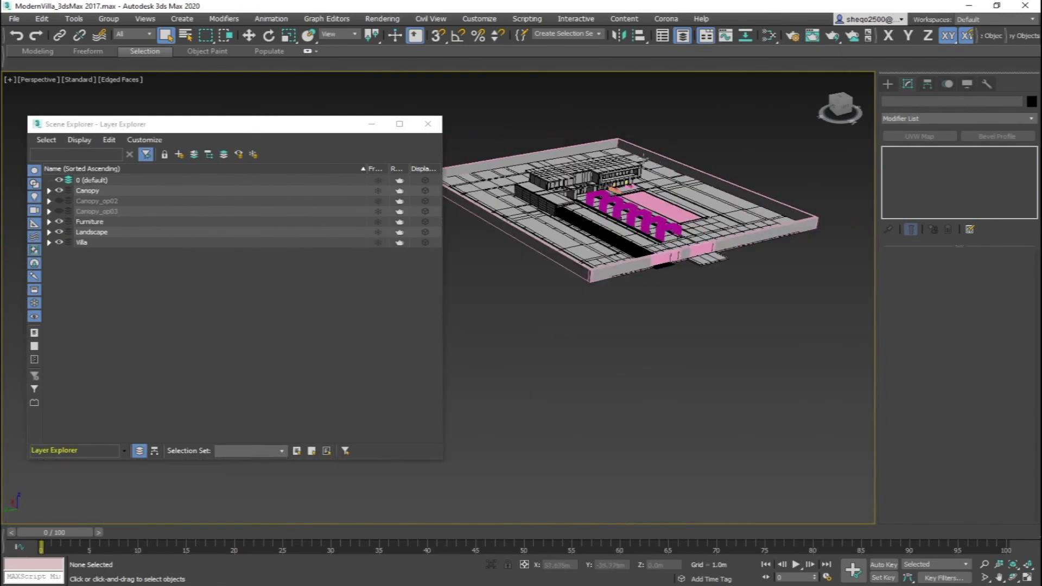
pyautogui.scroll(5, 645, 157)
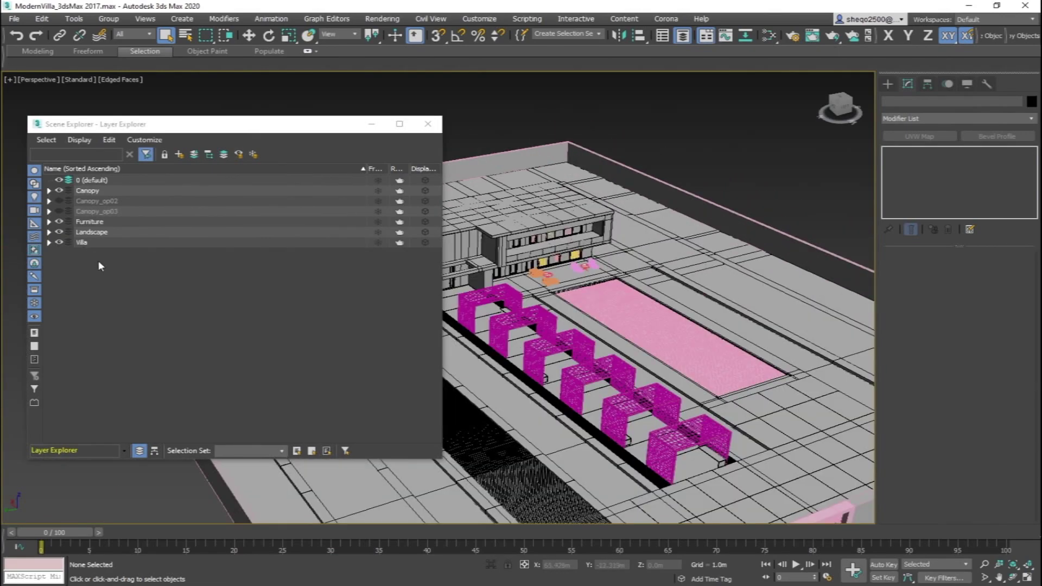
pyautogui.moveTo(187, 133); pyautogui.dragTo(178, 191)
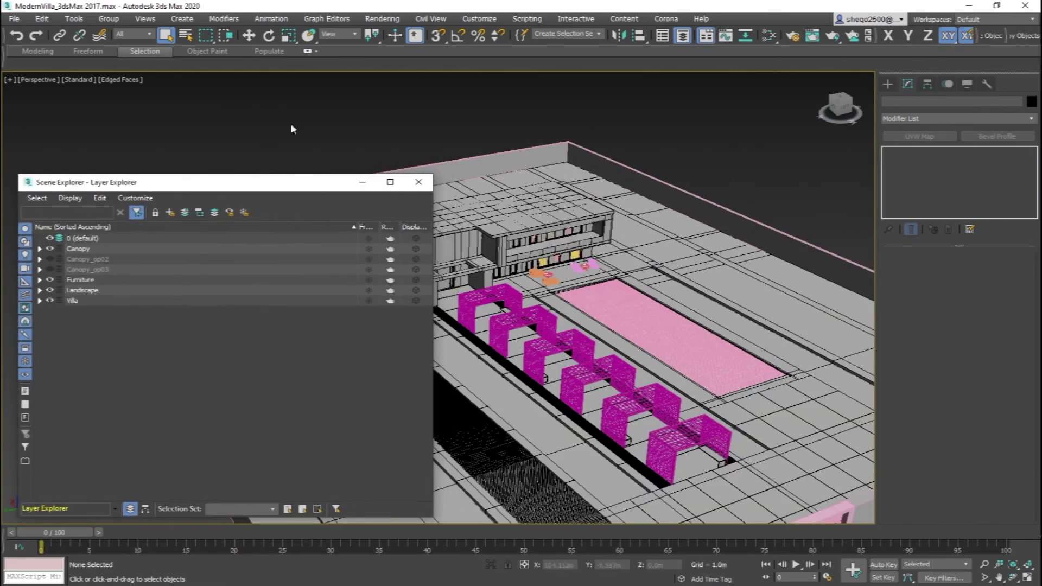
pyautogui.moveTo(293, 129); pyautogui.dragTo(462, 100, button='middle')
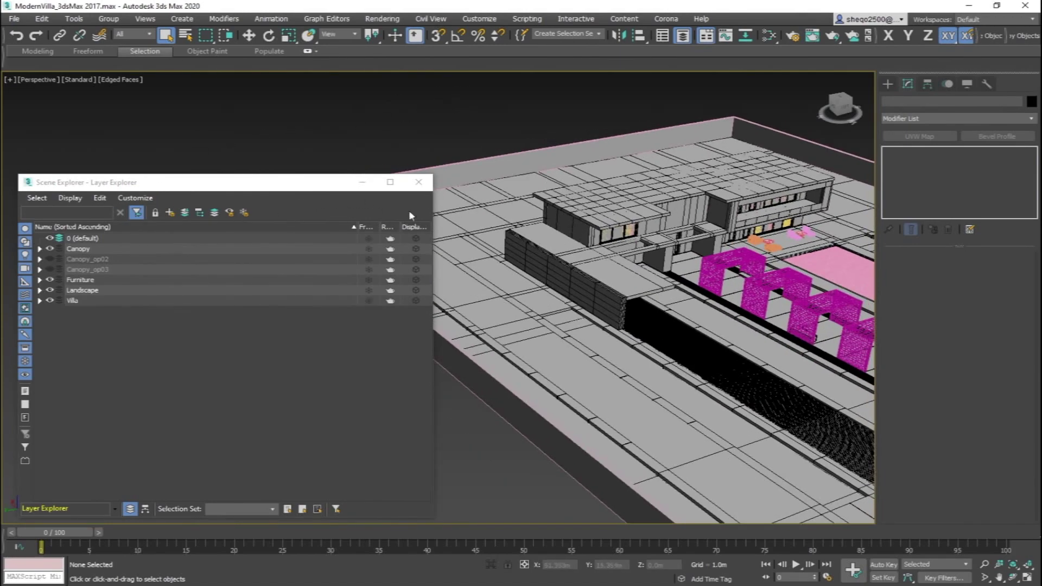
pyautogui.moveTo(465, 161); pyautogui.dragTo(499, 139, button='middle')
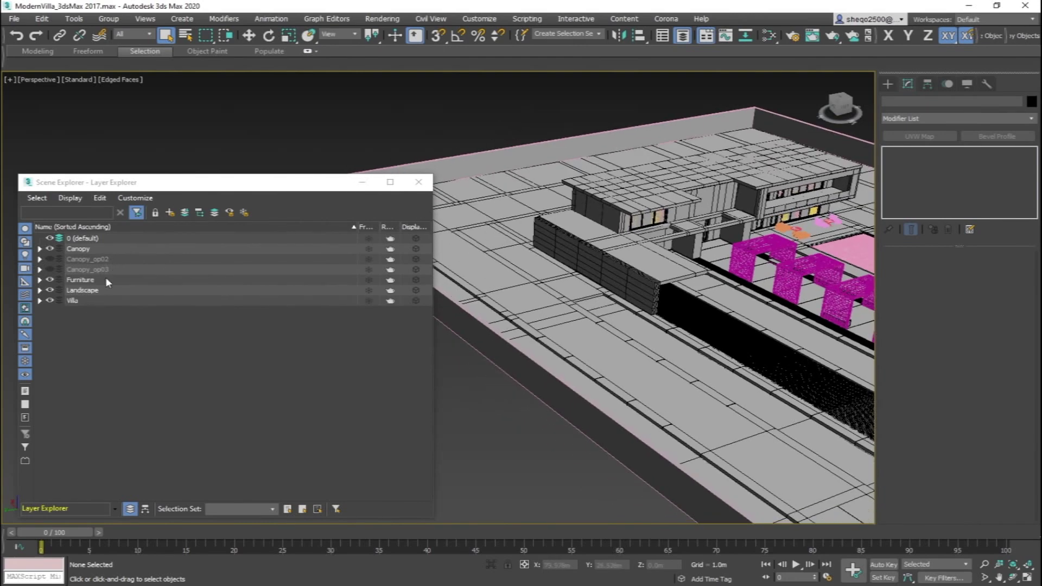
pyautogui.moveTo(633, 217); pyautogui.dragTo(543, 183, button='middle')
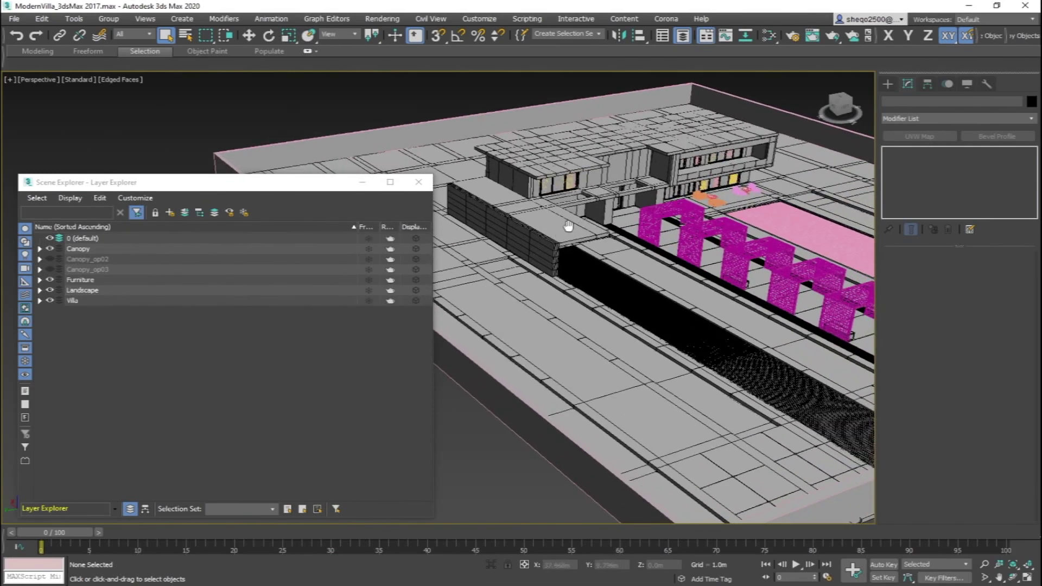
pyautogui.moveTo(565, 225); pyautogui.dragTo(551, 211, button='middle')
pyautogui.scroll(-4, 551, 211)
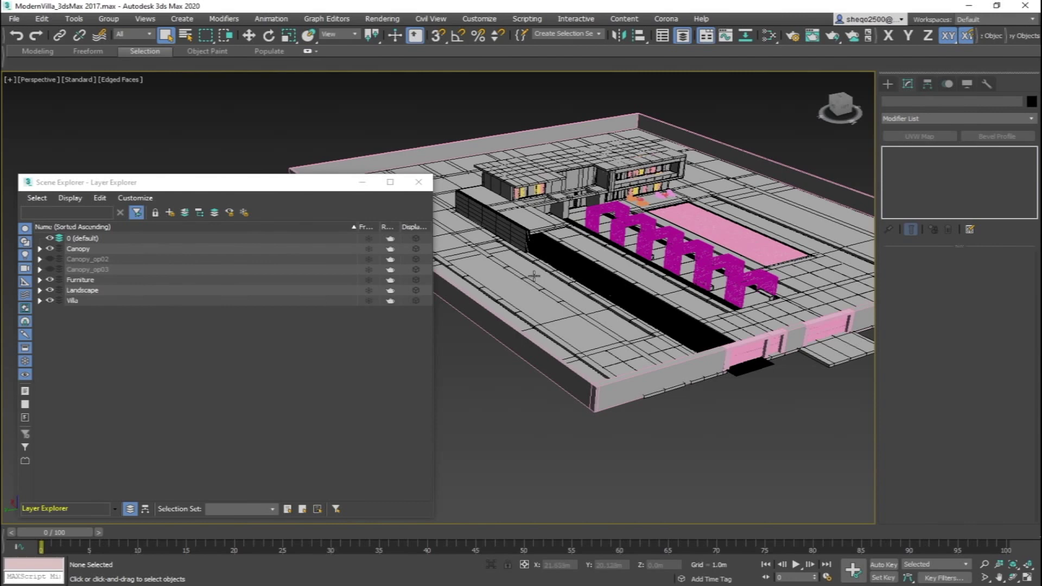
pyautogui.moveTo(539, 261); pyautogui.dragTo(544, 268, button='middle')
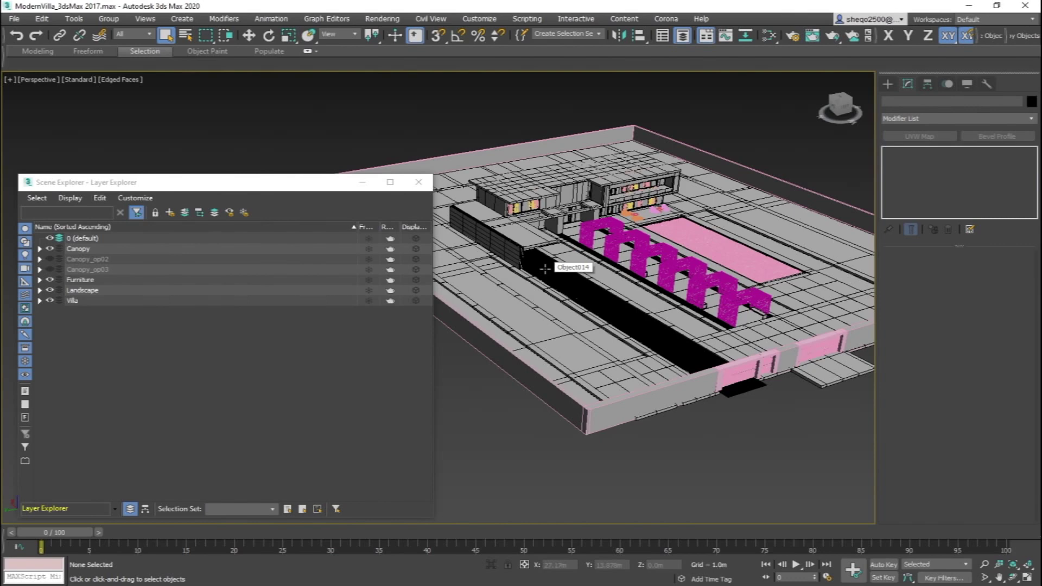
pyautogui.click(419, 182)
# Hide the Canopy, Furniture and Landscape layers so only the Villa layer shows, and minimize the Layer Explorer
pyautogui.moveTo(587, 194); pyautogui.dragTo(582, 200, button='middle')
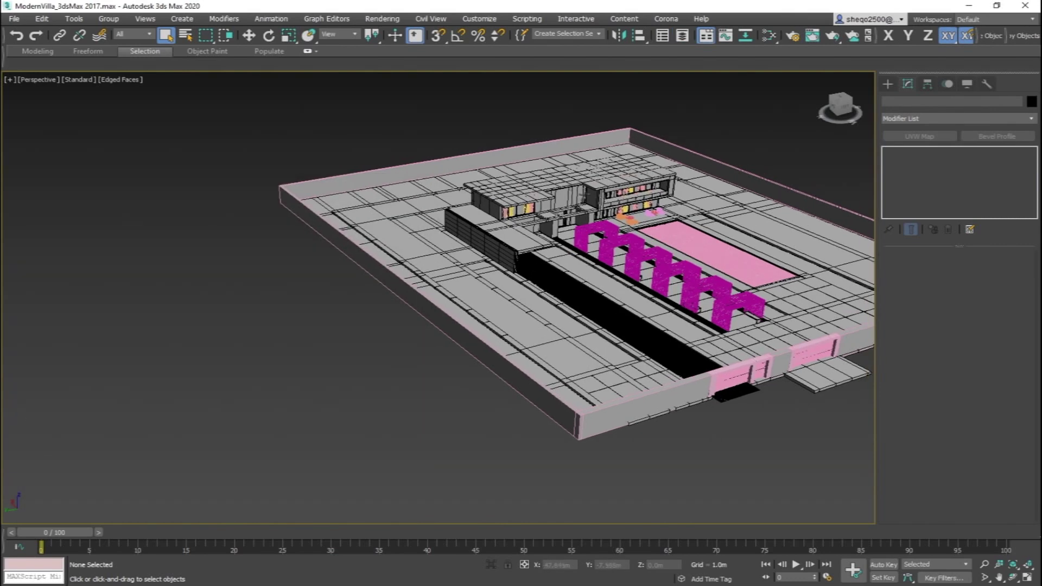
pyautogui.click(683, 35)
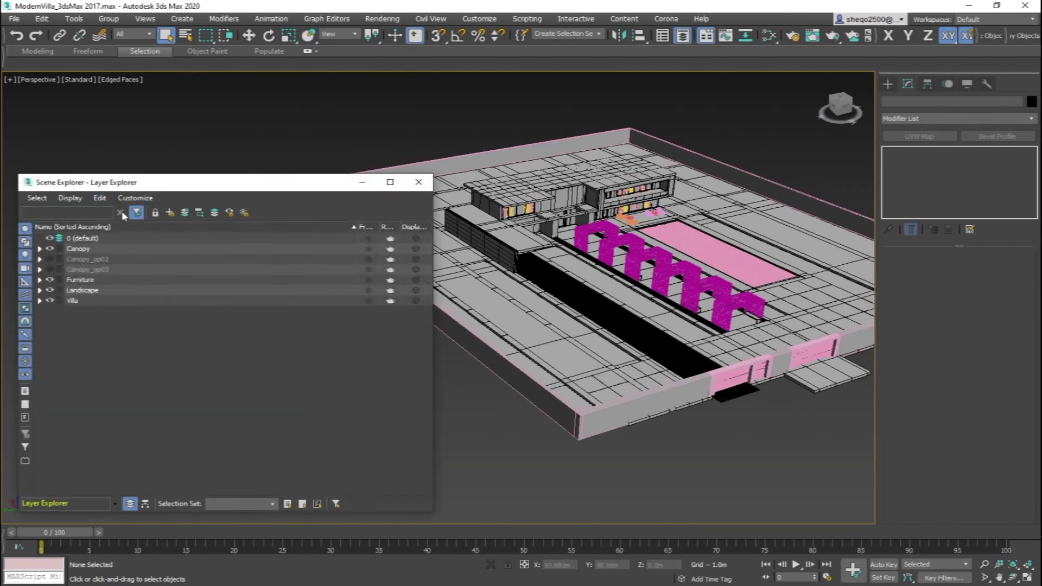
pyautogui.click(49, 249)
pyautogui.click(49, 279)
pyautogui.click(50, 290)
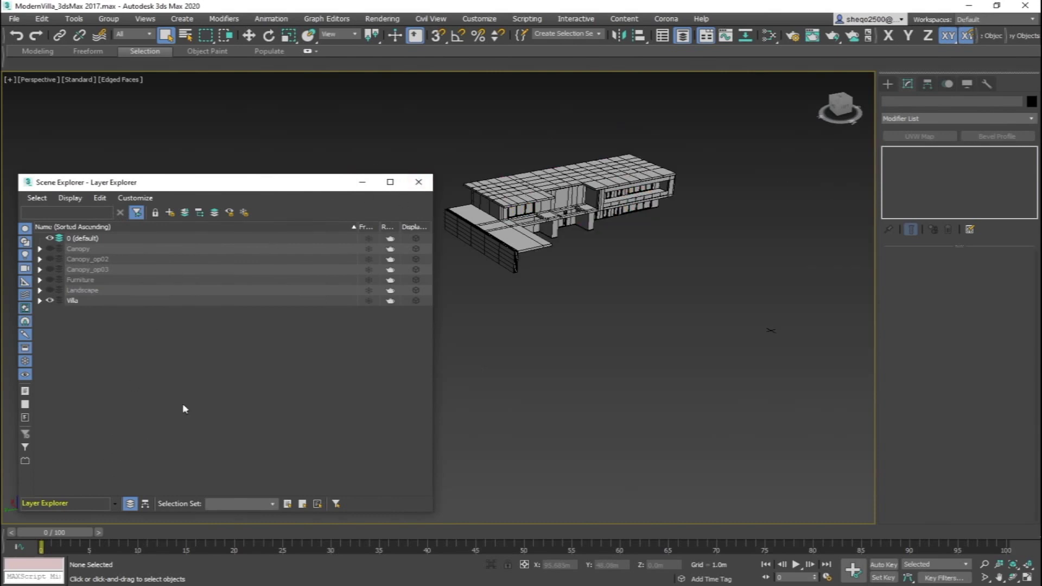
pyautogui.click(362, 182)
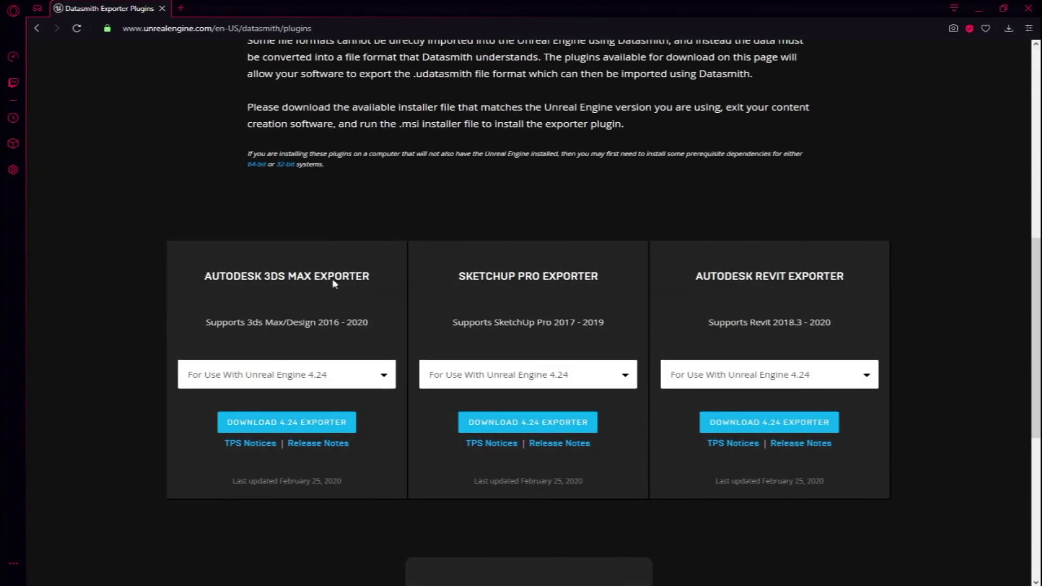
# Switch to the web browser and look over the 3ds Max exporter on the Datasmith Exporter Plugins page
pyautogui.scroll(1, 407, 204)
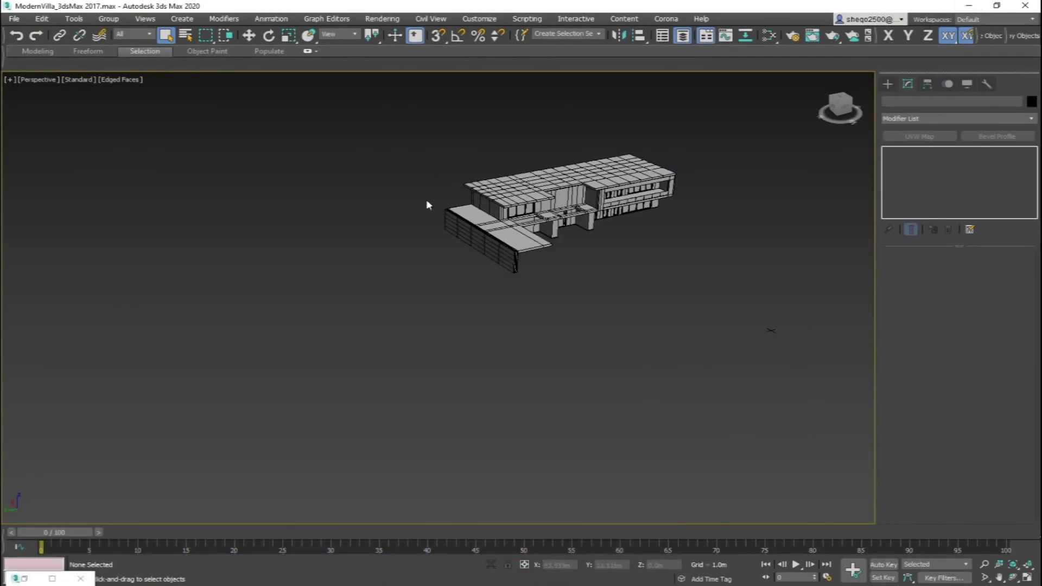
# Switch back to 3ds Max and select all the visible villa objects
pyautogui.moveTo(661, 280); pyautogui.dragTo(593, 297, button='middle')
pyautogui.scroll(3, 612, 288)
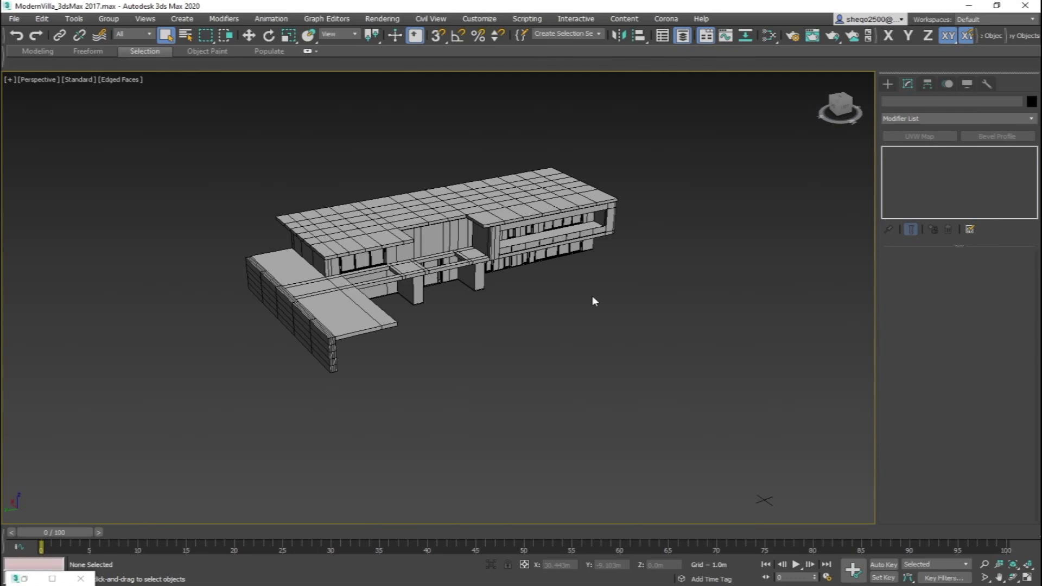
pyautogui.moveTo(600, 289); pyautogui.dragTo(614, 282, button='middle')
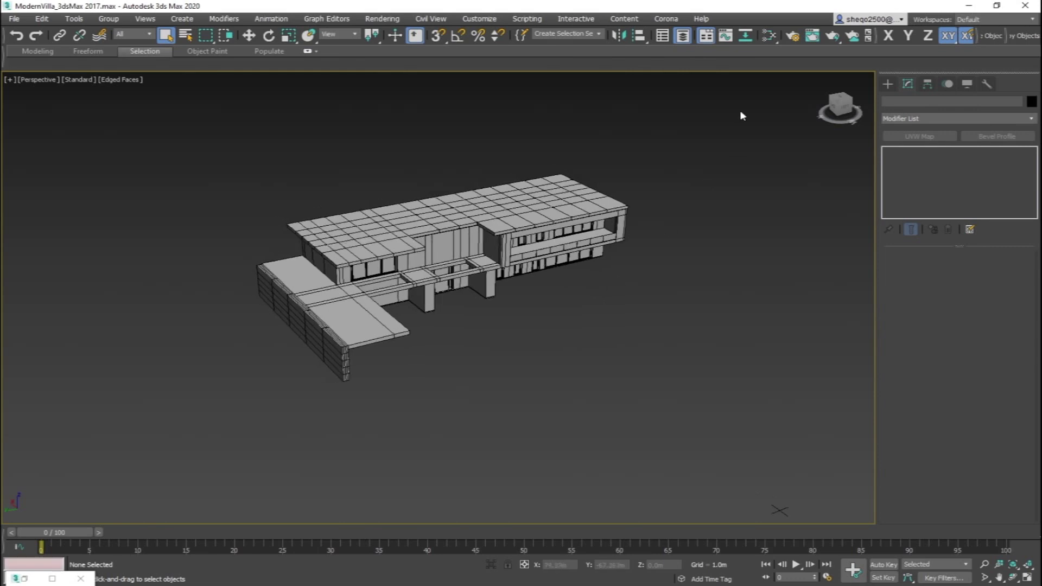
pyautogui.moveTo(632, 207); pyautogui.dragTo(637, 204, button='middle')
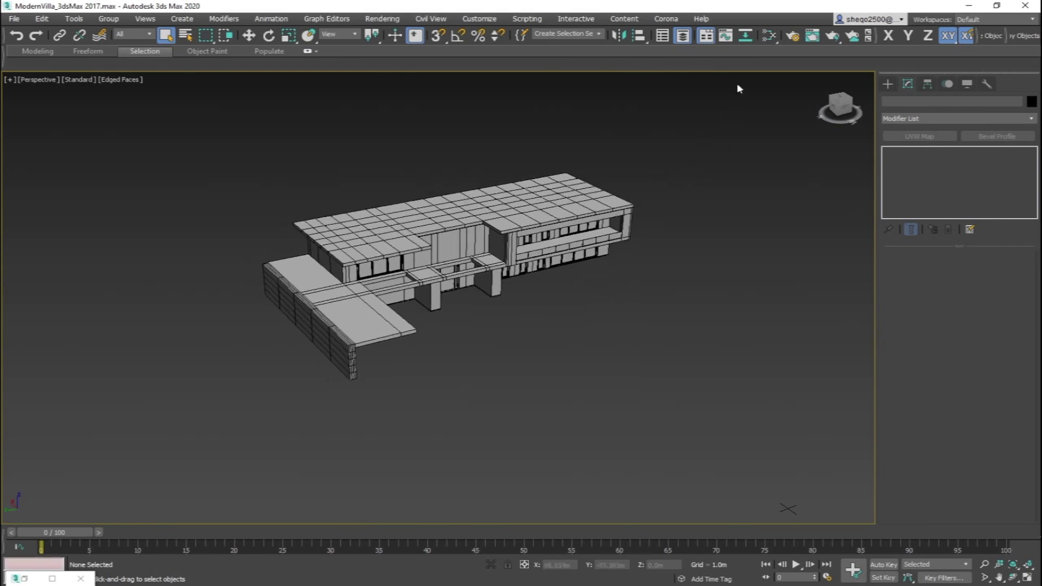
pyautogui.moveTo(770, 121); pyautogui.dragTo(102, 453)
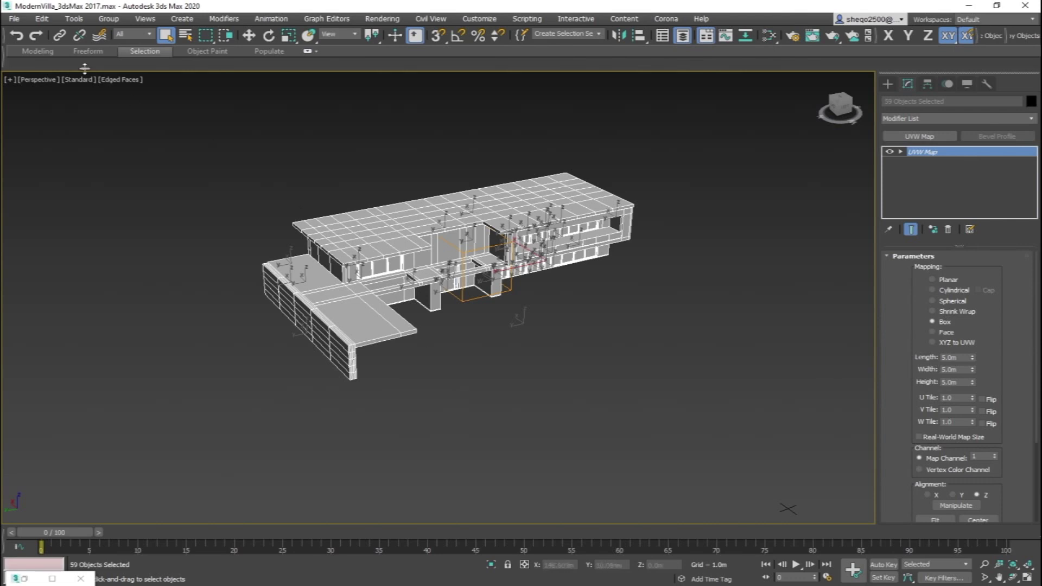
# Set up Export Selected for the villa in the DataSmith folder as Unreal Datasmith (*.UDATASMITH), and cancel the export
pyautogui.click(13, 19)
pyautogui.moveTo(70, 191)
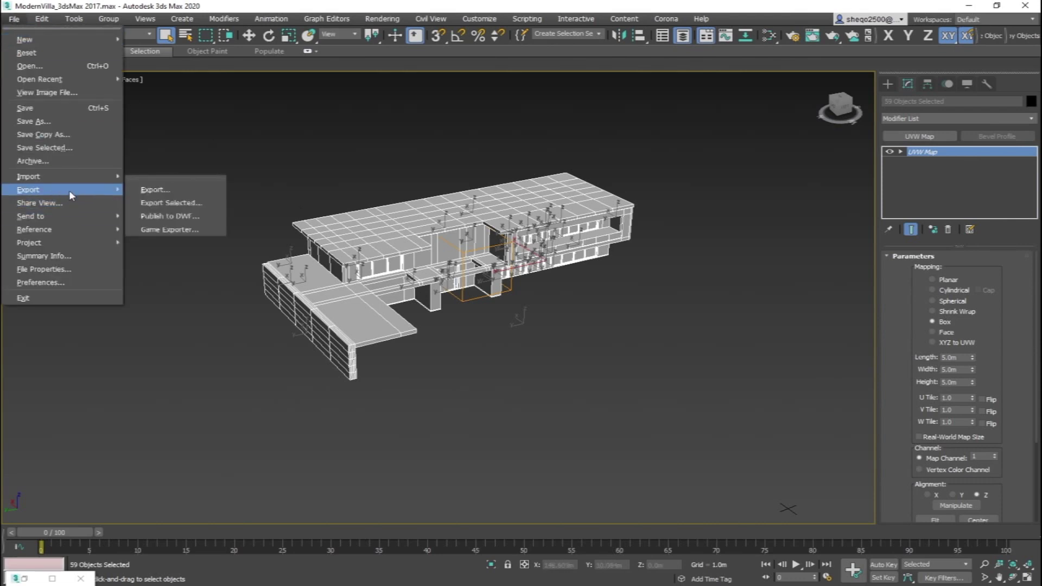
pyautogui.click(182, 203)
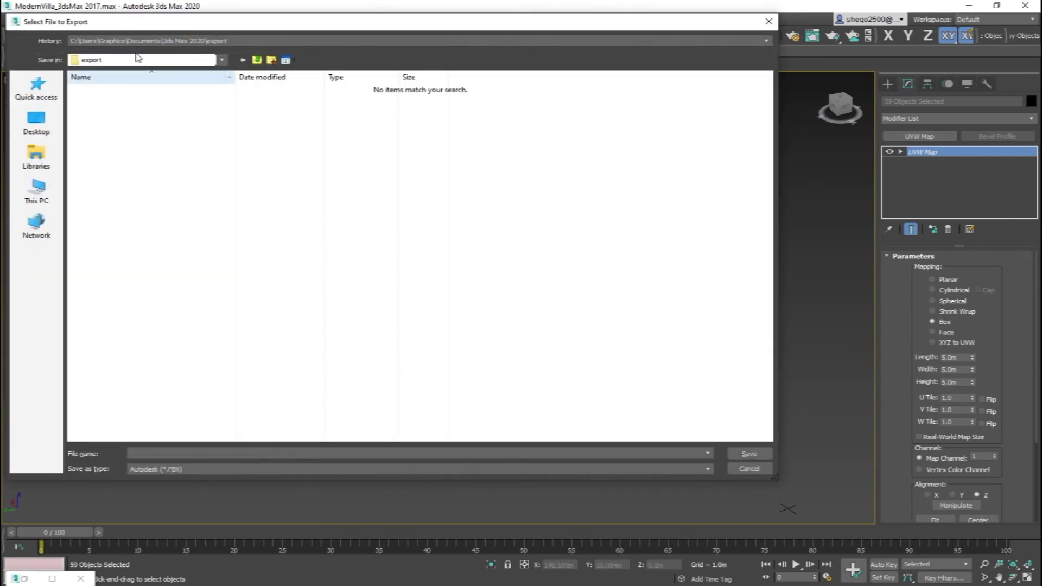
pyautogui.click(148, 41)
pyautogui.click(157, 59)
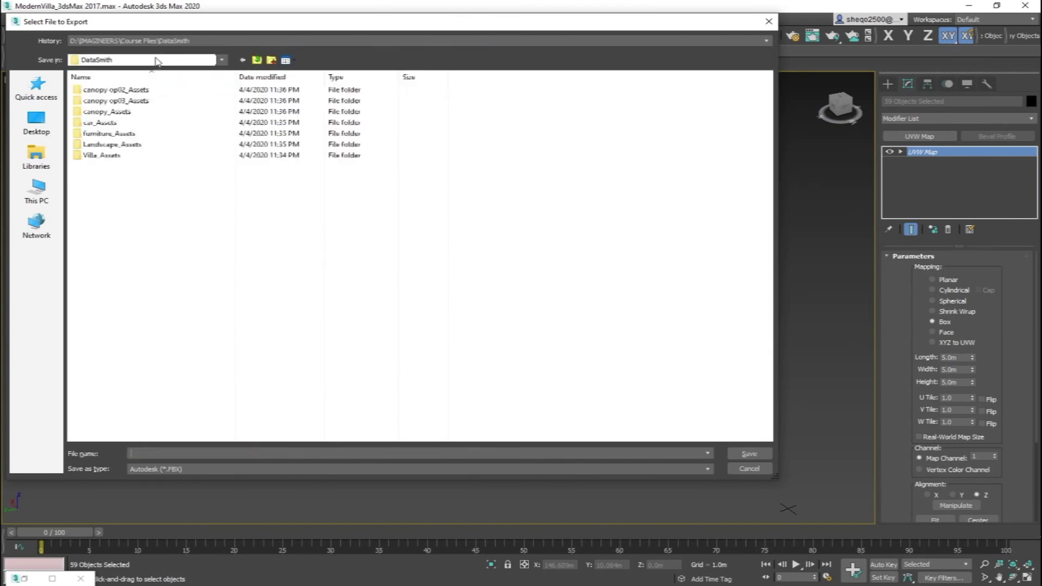
pyautogui.click(235, 470)
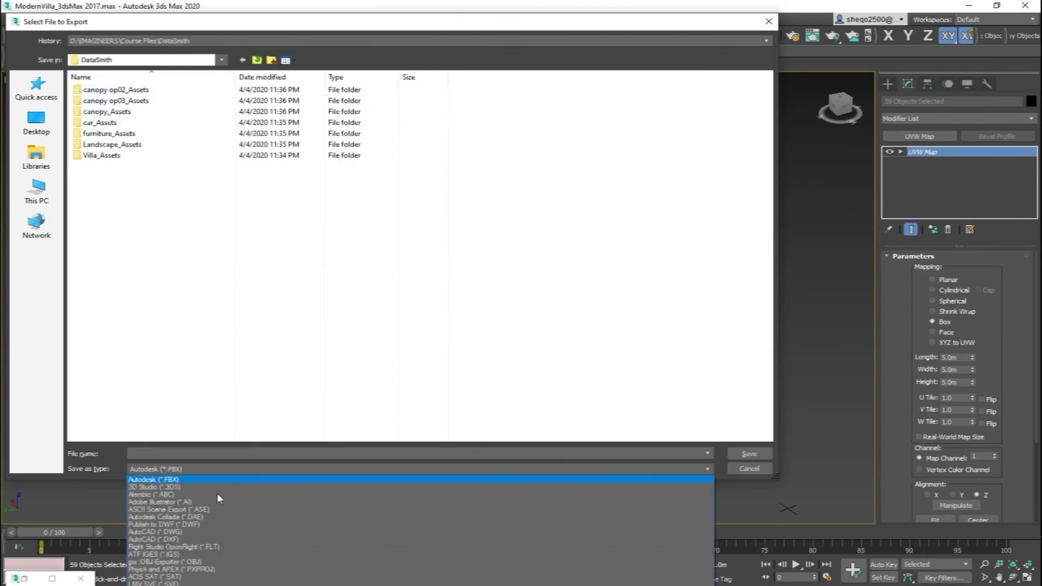
pyautogui.click(235, 584)
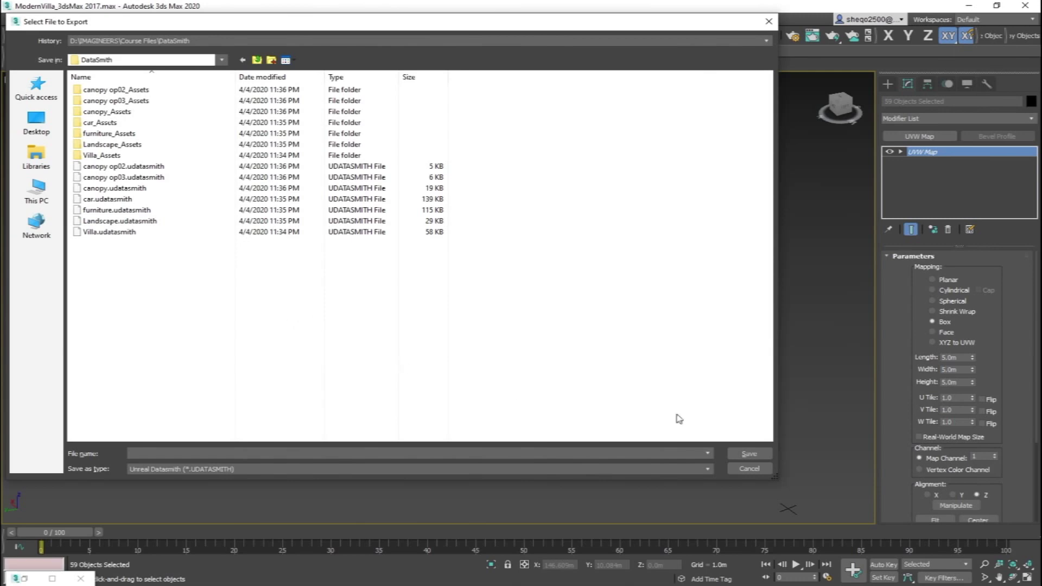
pyautogui.click(744, 470)
# Switch to the Epic Games Launcher, launch Unreal Engine 4.24.3, and choose the Architecture, Engineering, and Construction project category
pyautogui.click(521, 284)
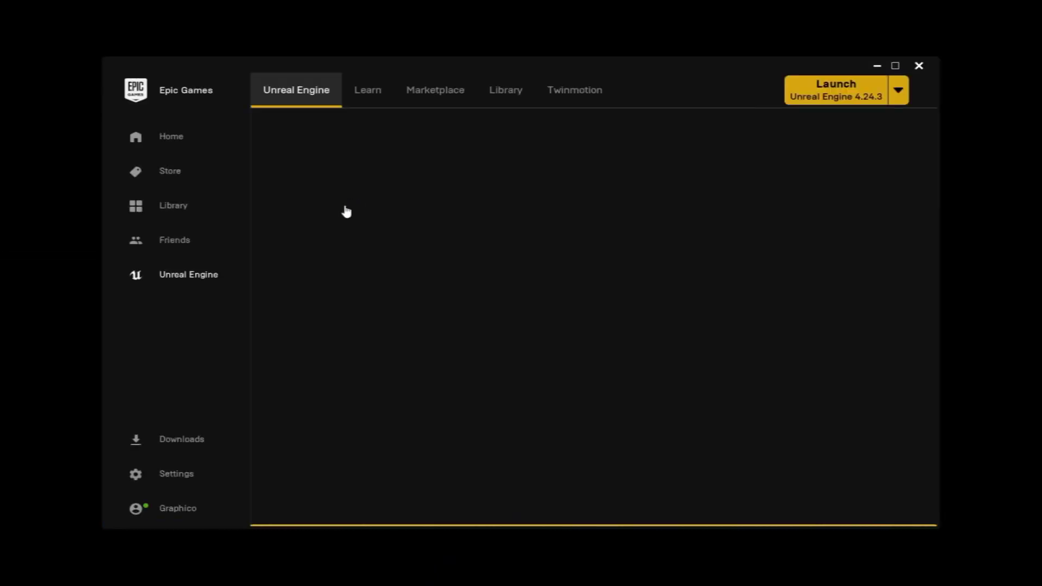
pyautogui.click(521, 90)
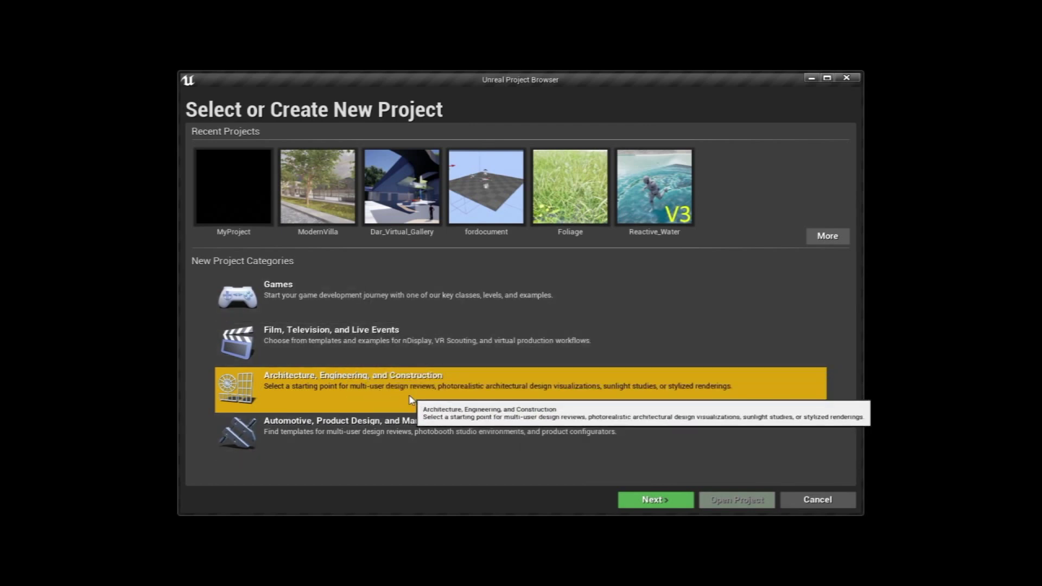
pyautogui.click(671, 499)
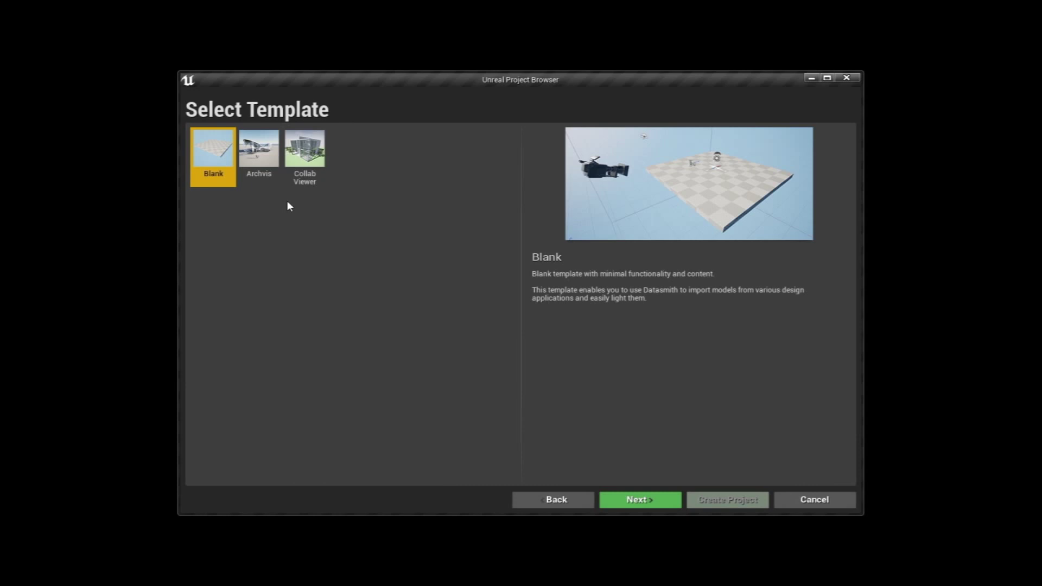
# Look at the Archvis template's description and choose the Blank template for the project
pyautogui.click(259, 151)
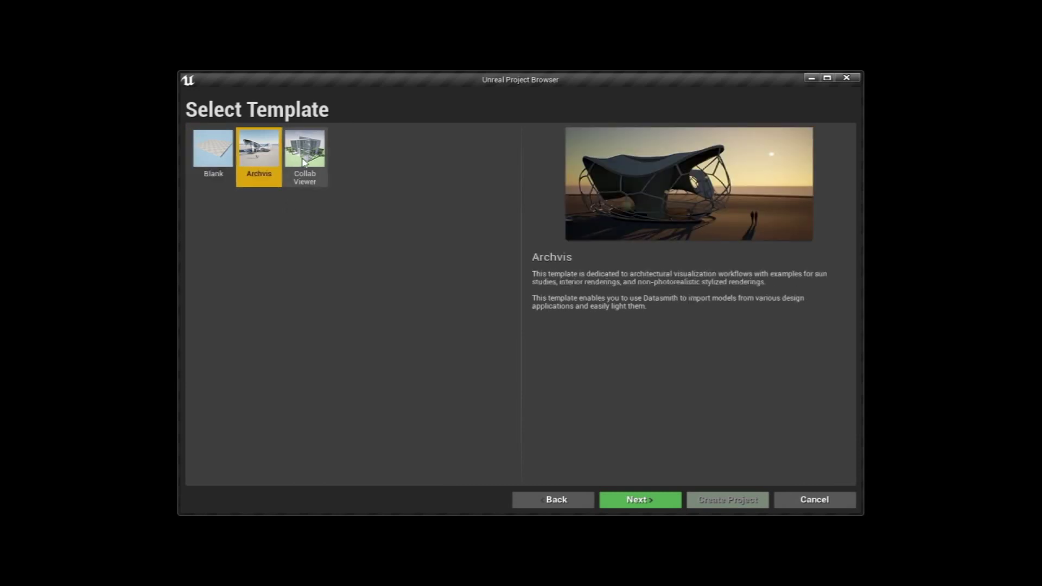
pyautogui.click(226, 163)
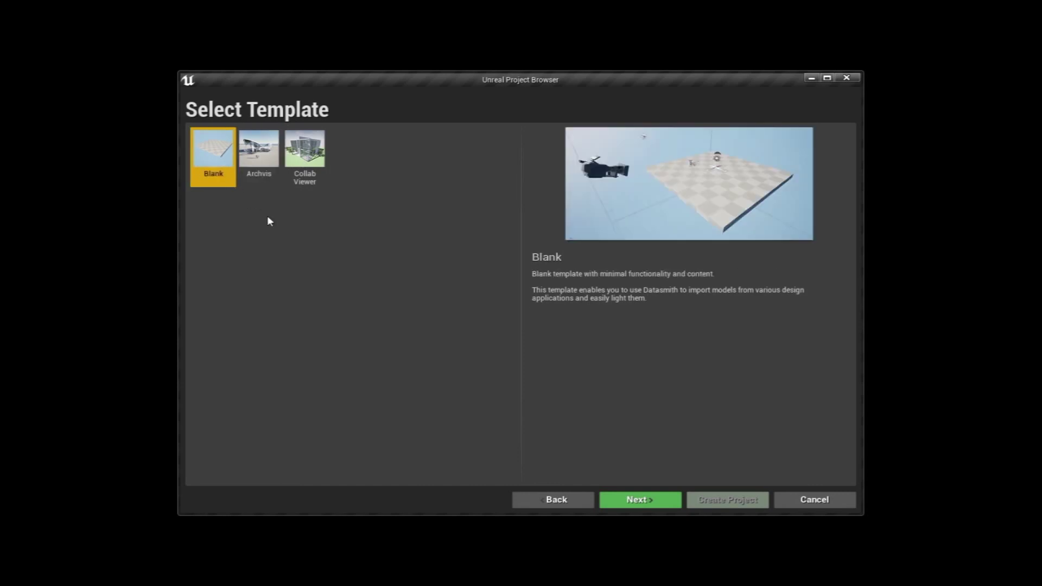
# Create the ModernVilla project in D:\IMAGINEERS\Course Files\ with starter content included and raytracing disabled
pyautogui.click(670, 502)
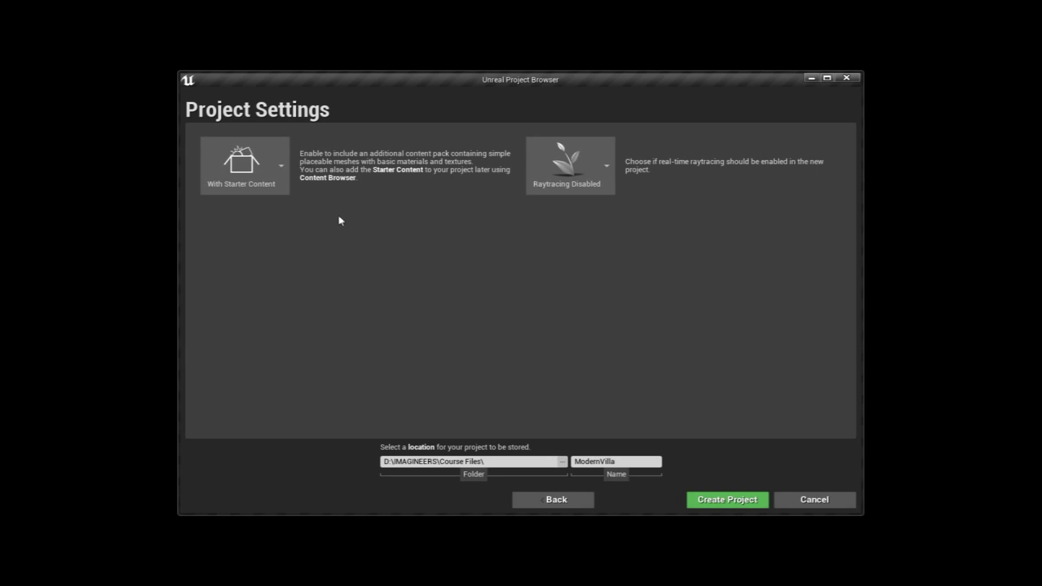
pyautogui.click(267, 165)
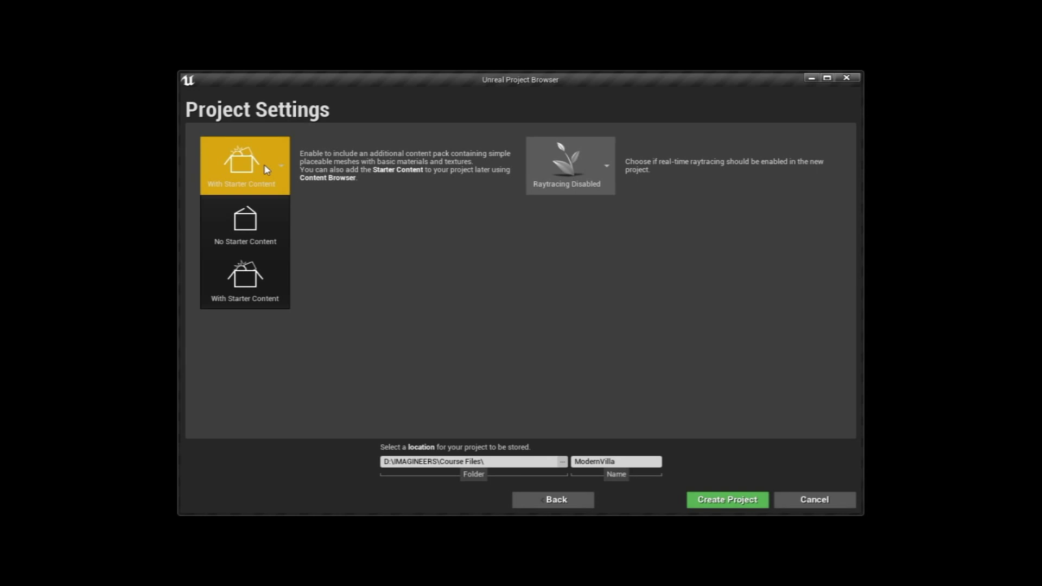
pyautogui.click(264, 164)
pyautogui.click(581, 164)
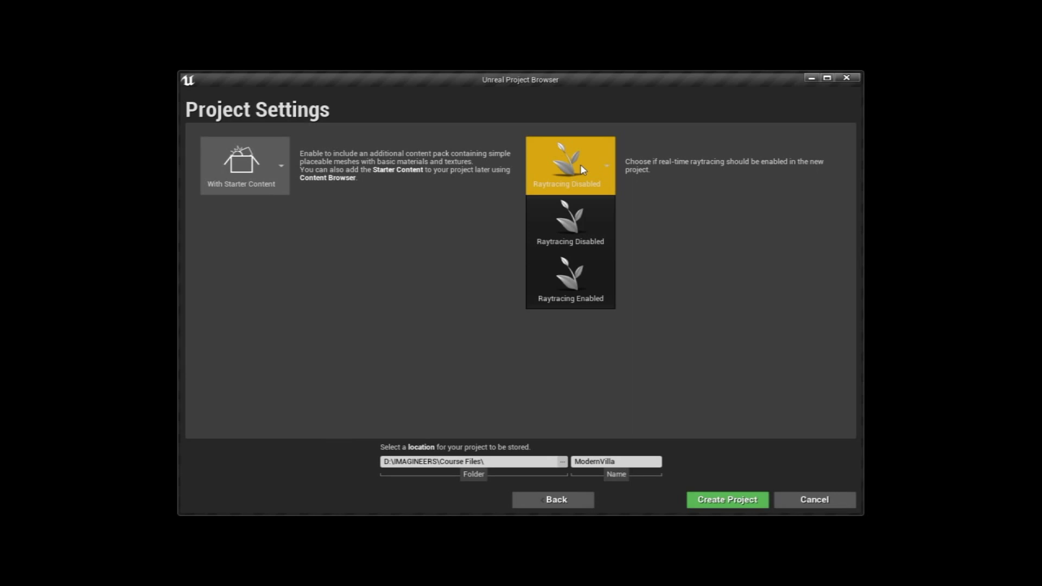
pyautogui.click(601, 217)
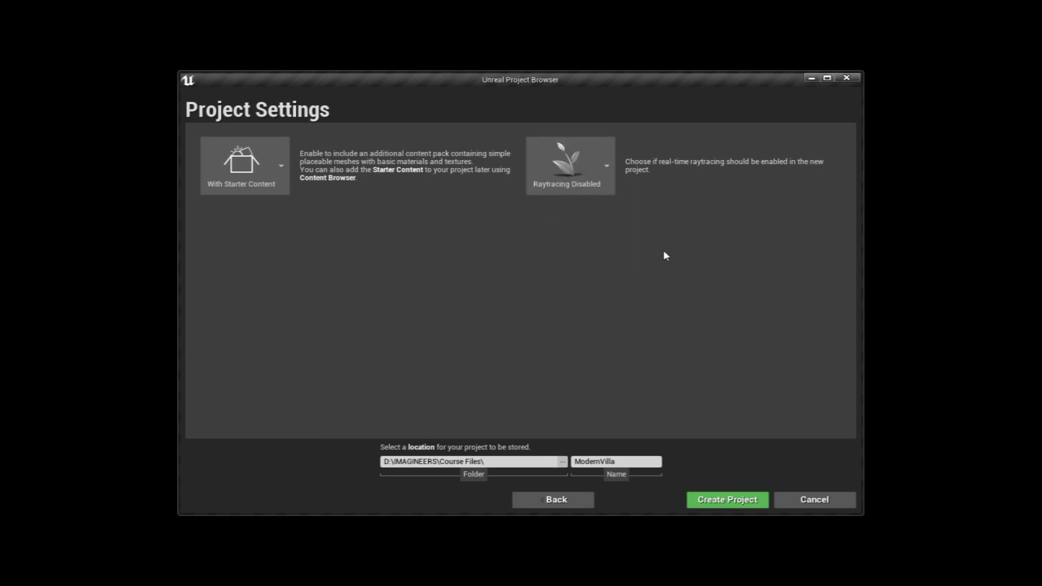
pyautogui.click(606, 463)
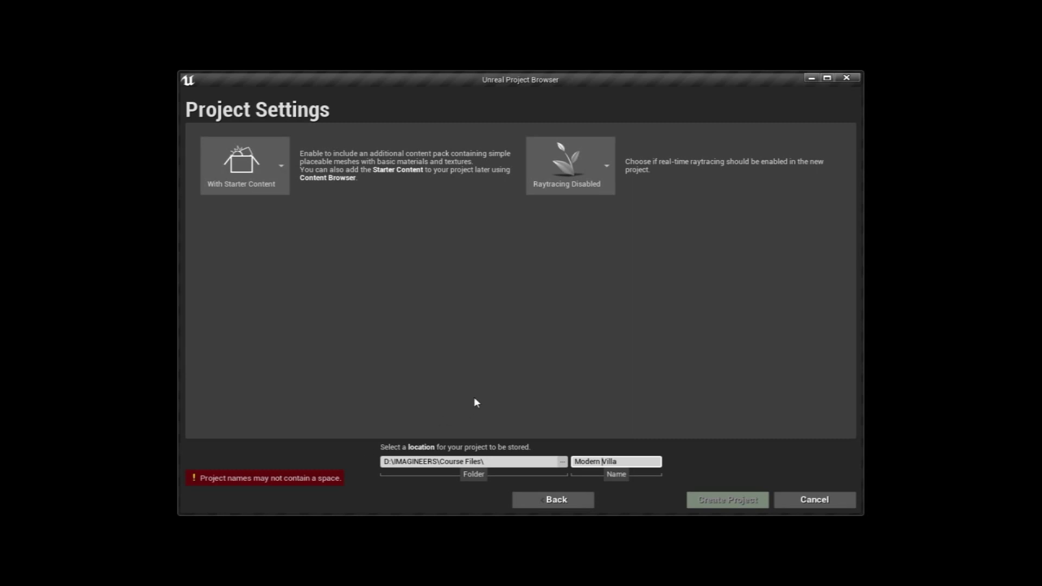
pyautogui.press('BackSpace')
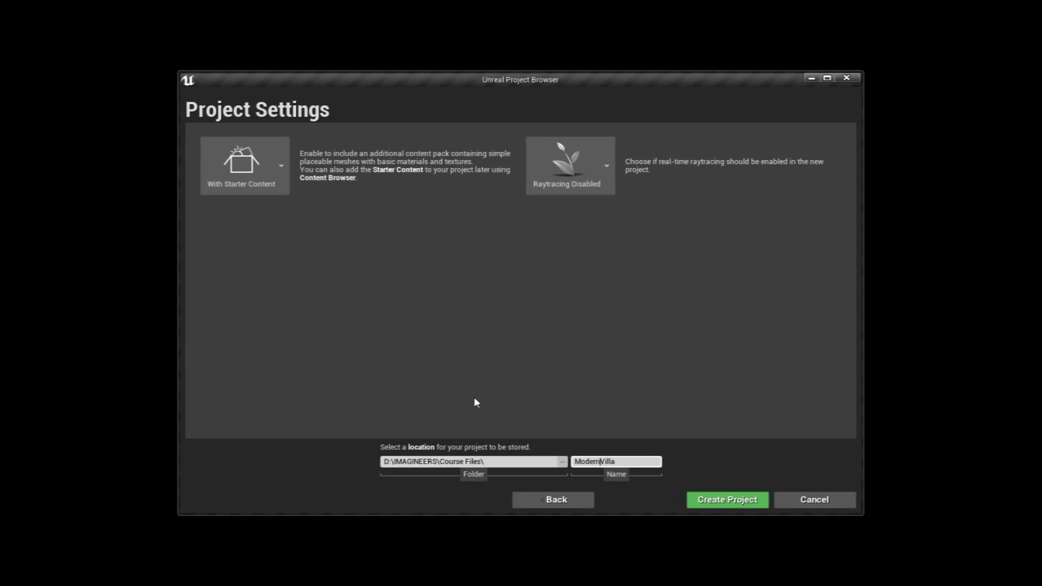
pyautogui.click(716, 498)
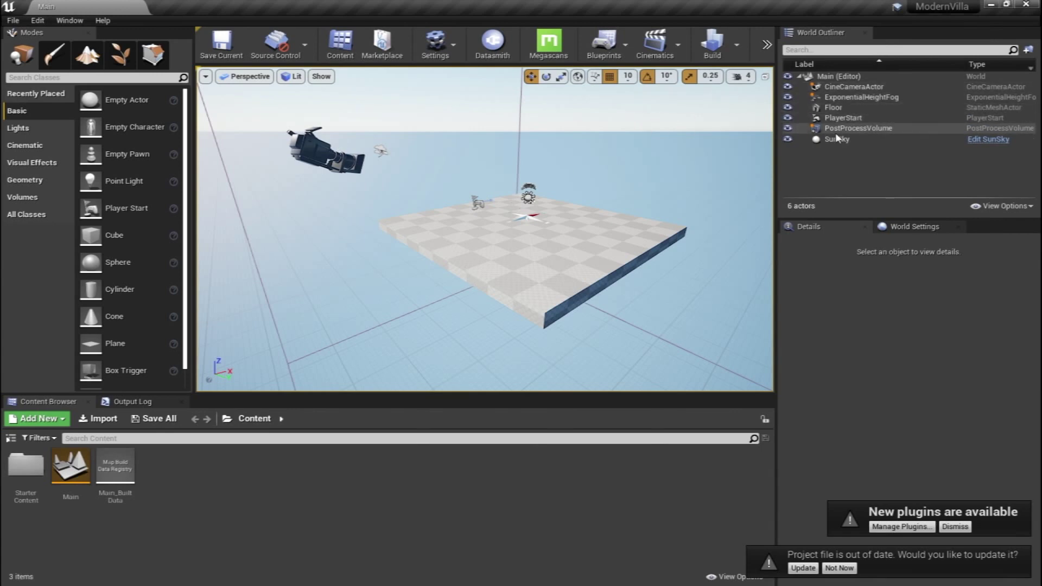
# Create a new level from the Empty Level template and update the out-of-date project file
pyautogui.moveTo(516, 190); pyautogui.dragTo(535, 199, button='right')
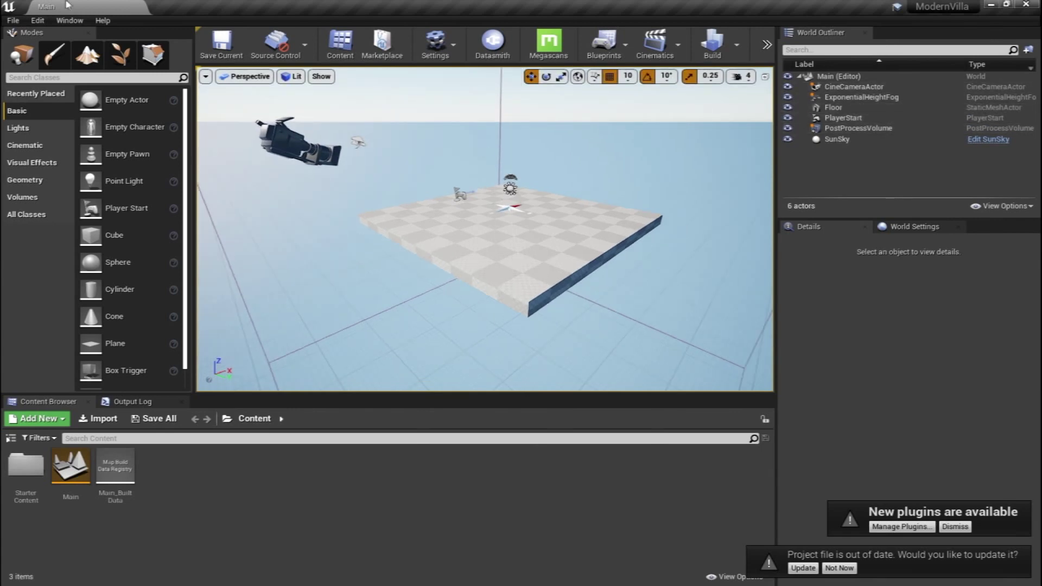
pyautogui.click(3, 20)
pyautogui.click(49, 40)
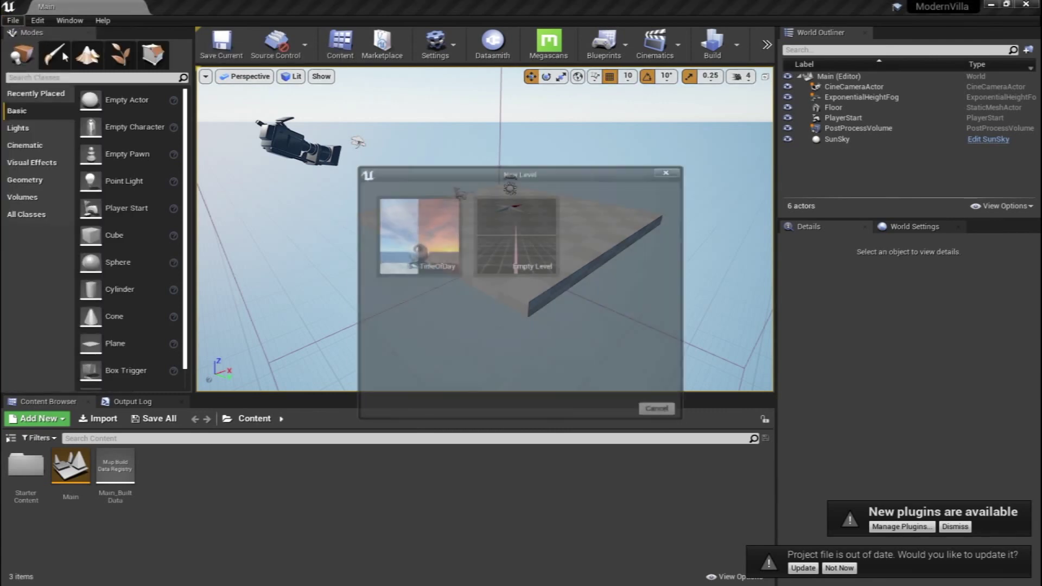
pyautogui.click(536, 239)
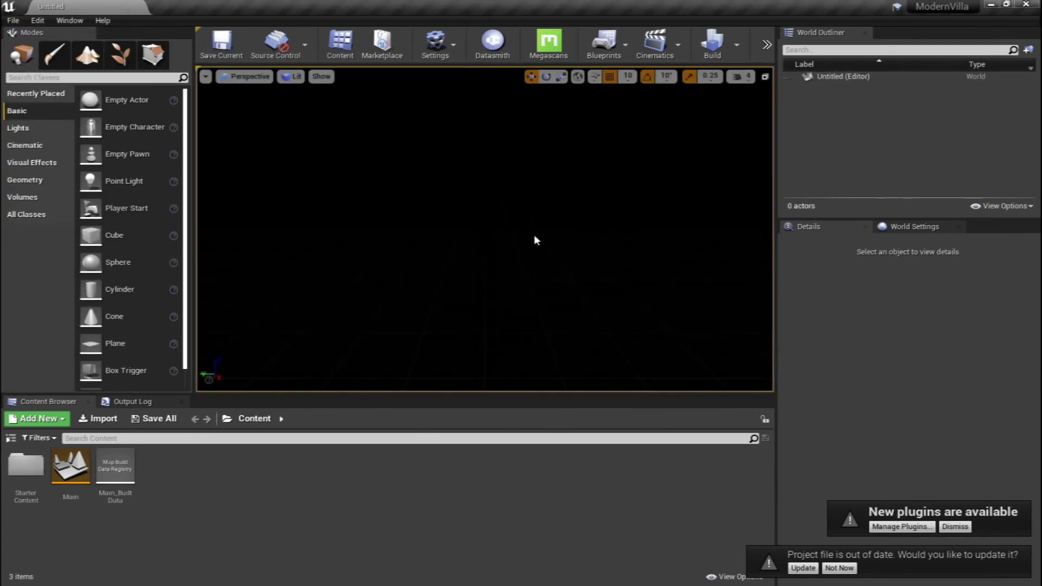
pyautogui.click(803, 568)
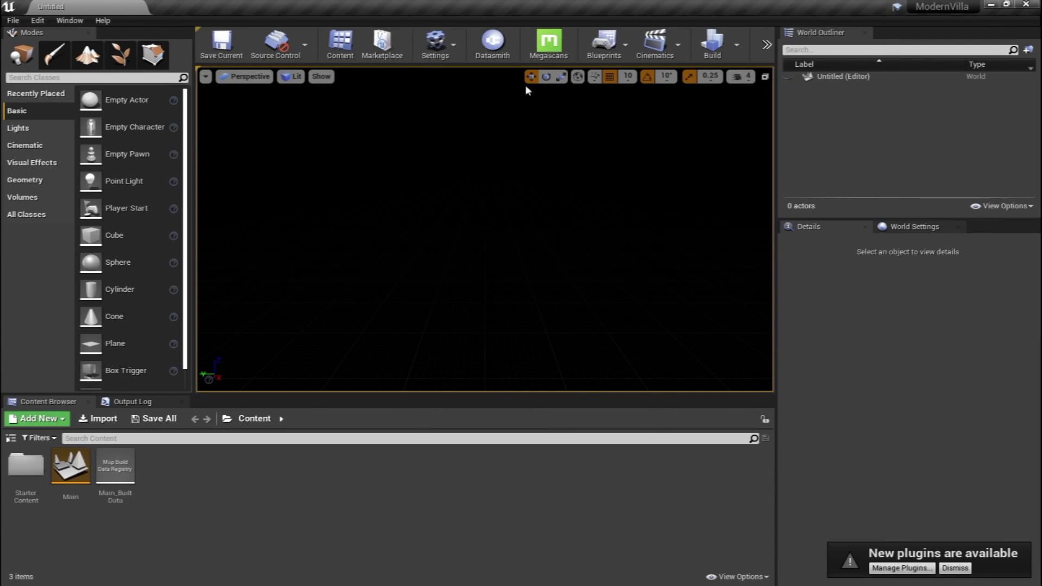
# Start a Datasmith import and open Villa.udatasmith from the DataSmith folder in Course Files
pyautogui.click(499, 45)
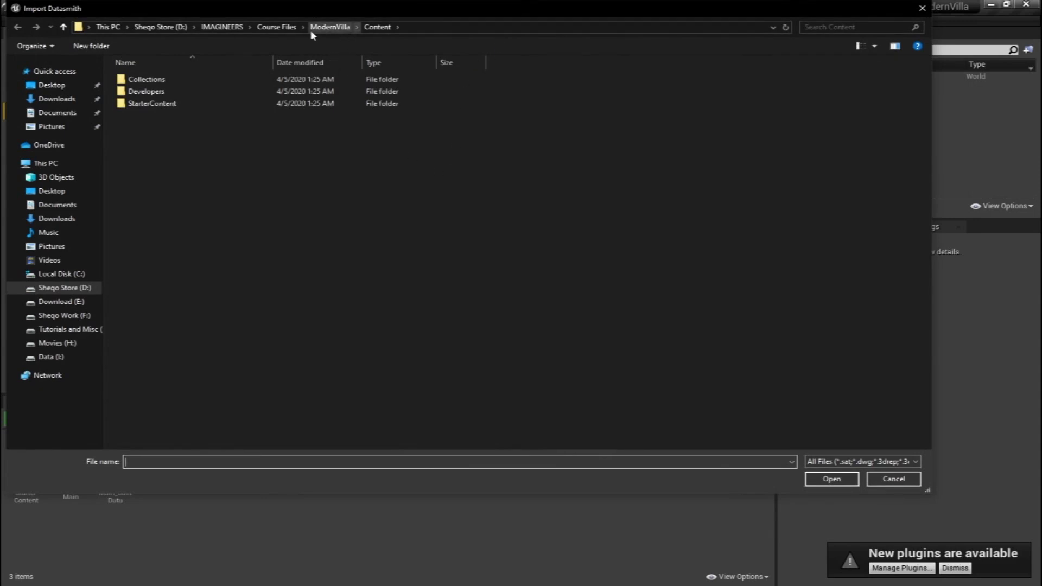
pyautogui.click(263, 28)
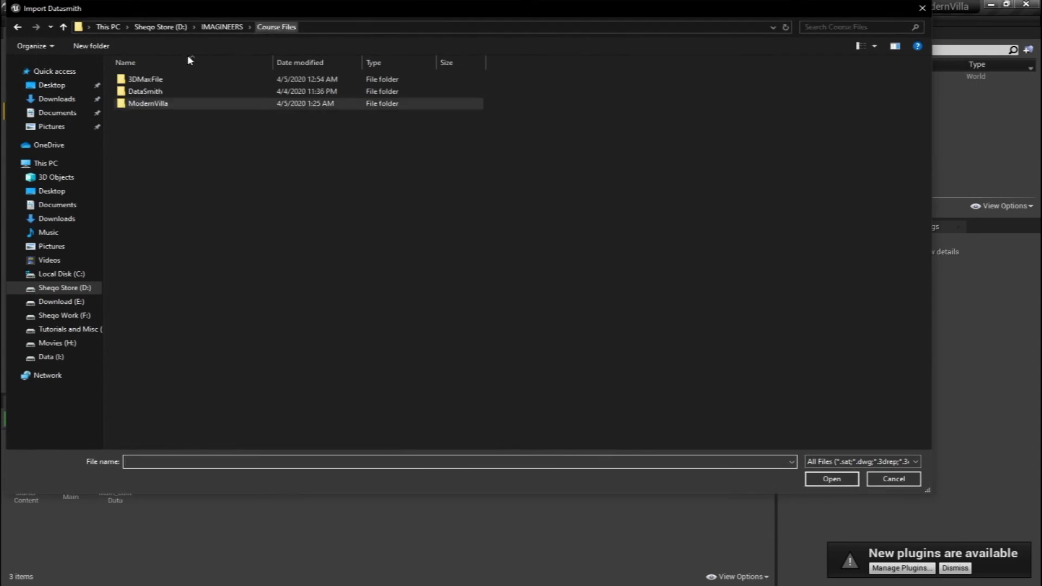
pyautogui.doubleClick(145, 92)
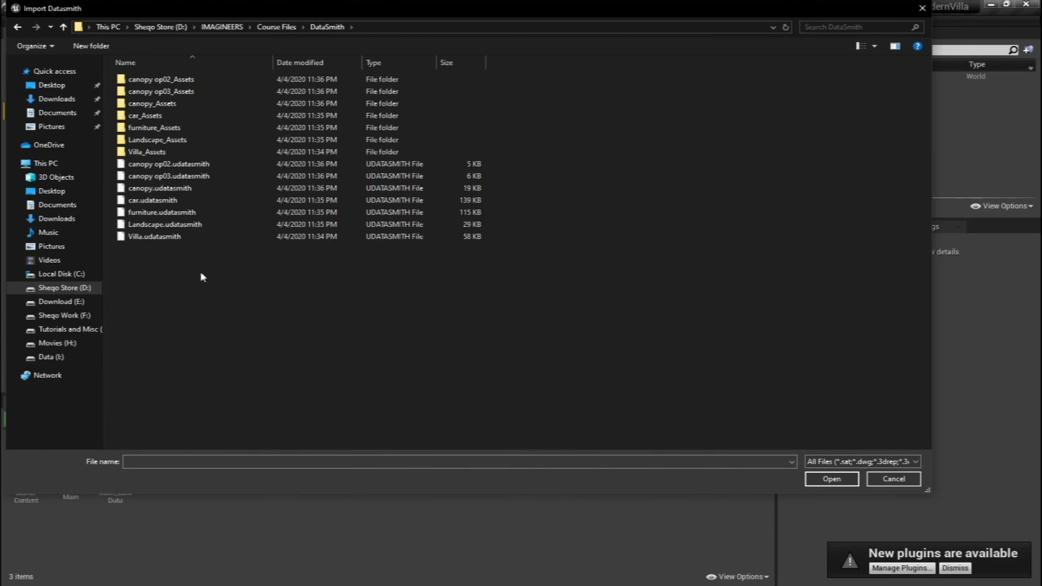
pyautogui.doubleClick(162, 237)
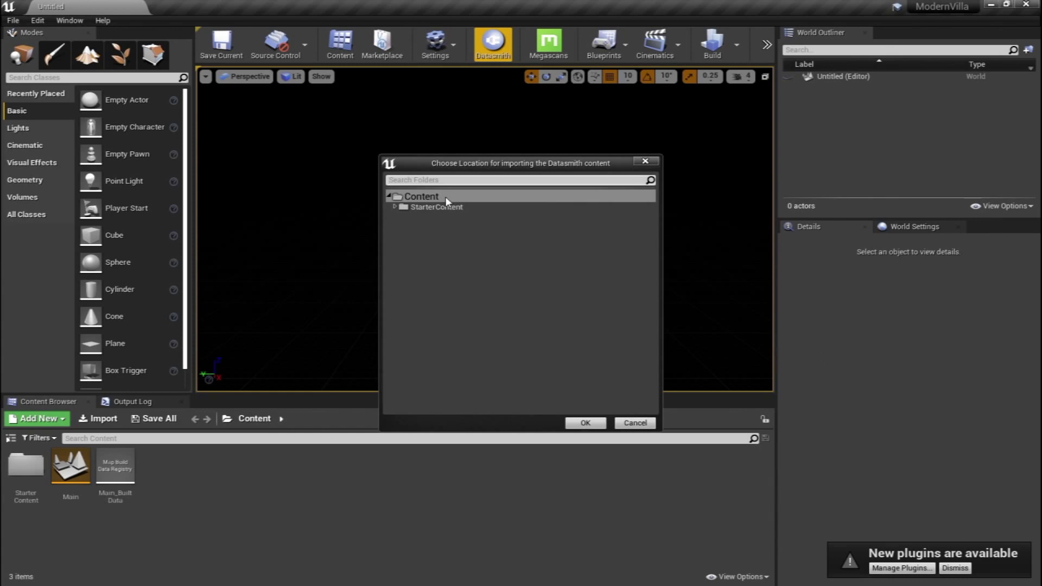
# Create a ModernVilla folder under Content and choose it as the location for the Datasmith content
pyautogui.rightClick(445, 197)
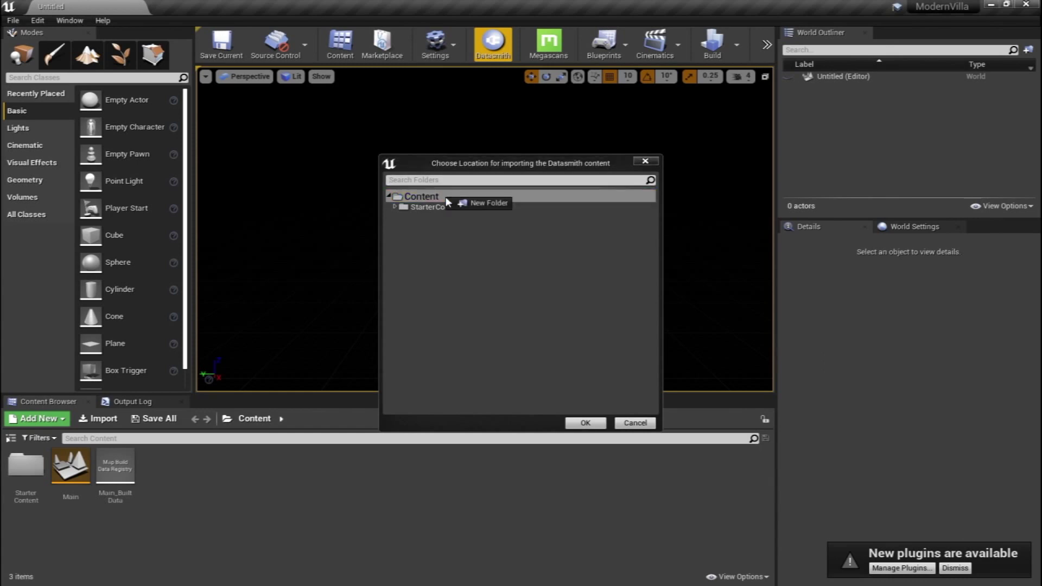
pyautogui.click(481, 205)
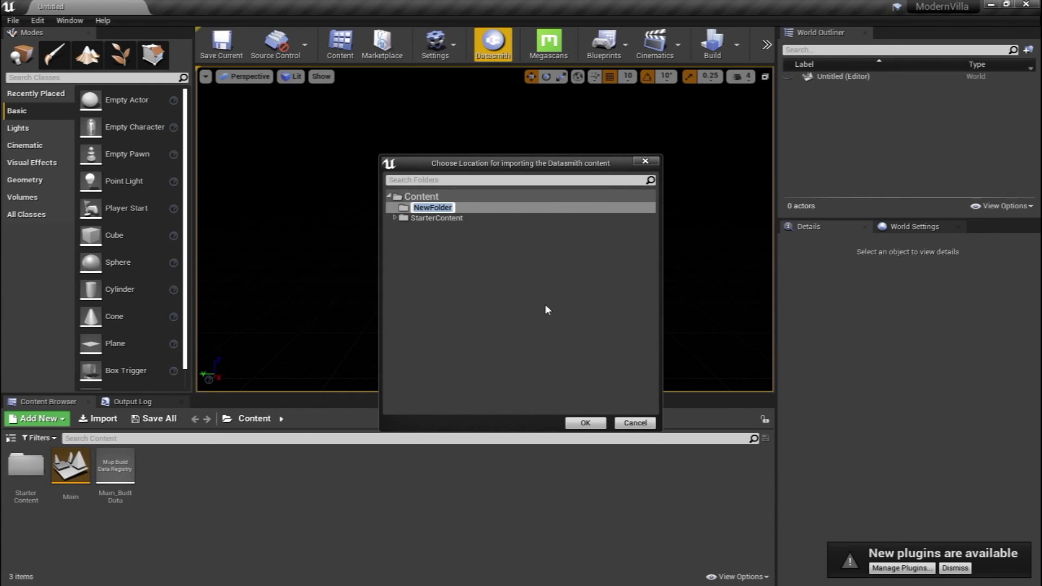
pyautogui.write('ModernVilla')
pyautogui.press('Return')
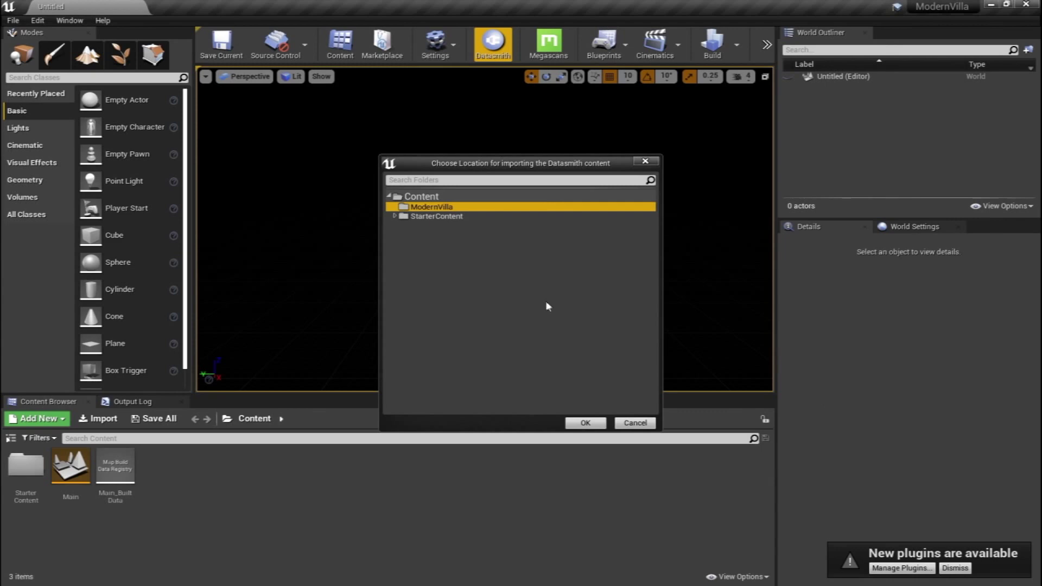
pyautogui.click(592, 426)
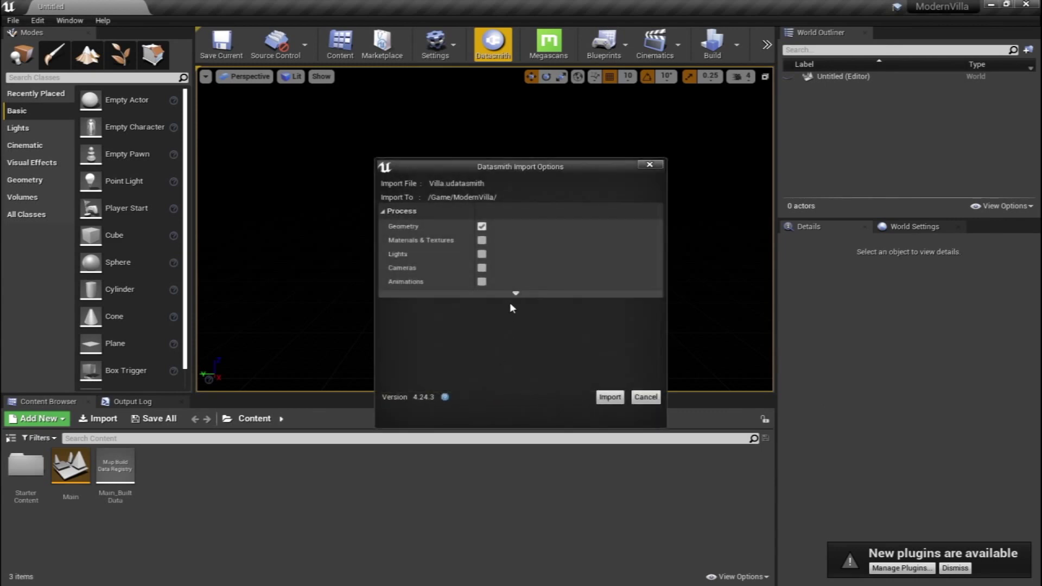
# Review the static mesh options, include Materials & Textures alongside the geometry, and import the villa
pyautogui.click(516, 294)
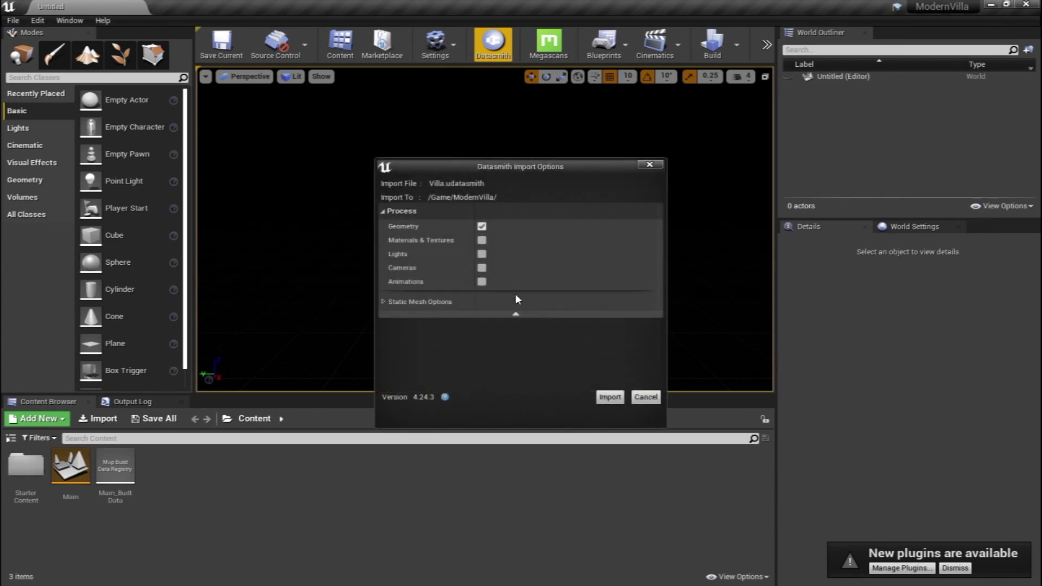
pyautogui.click(384, 302)
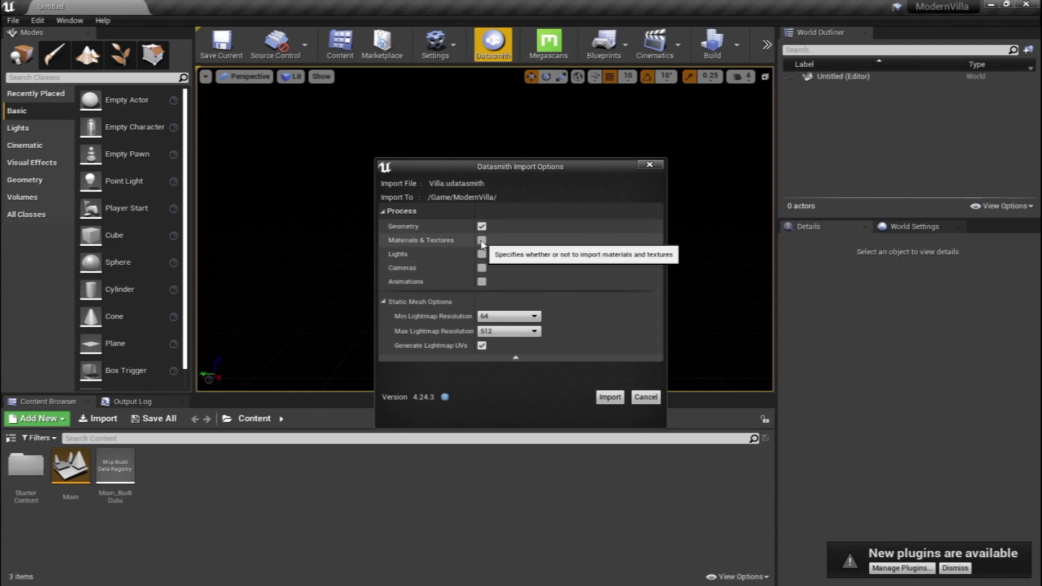
pyautogui.click(482, 240)
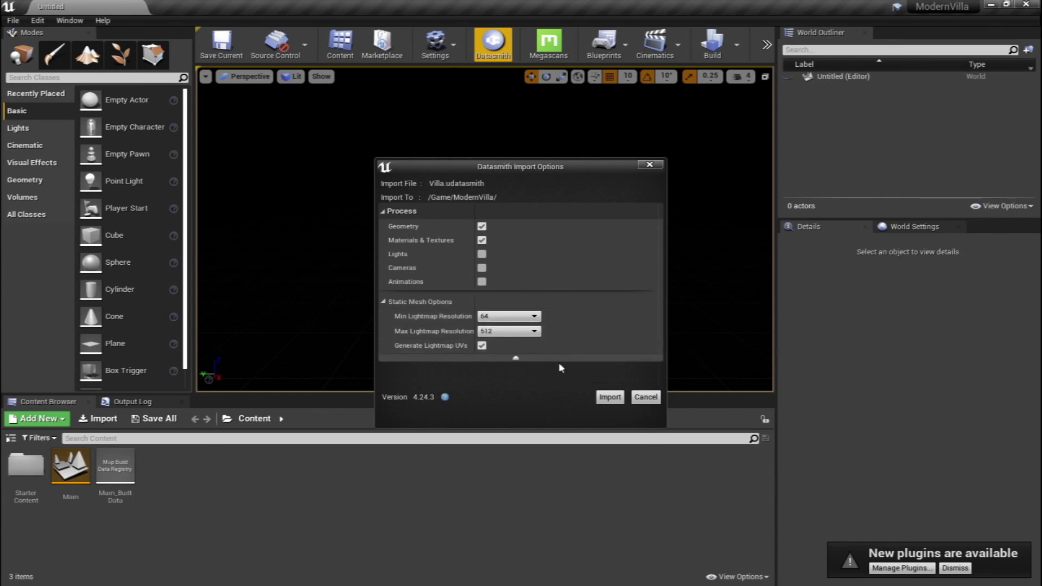
pyautogui.click(607, 398)
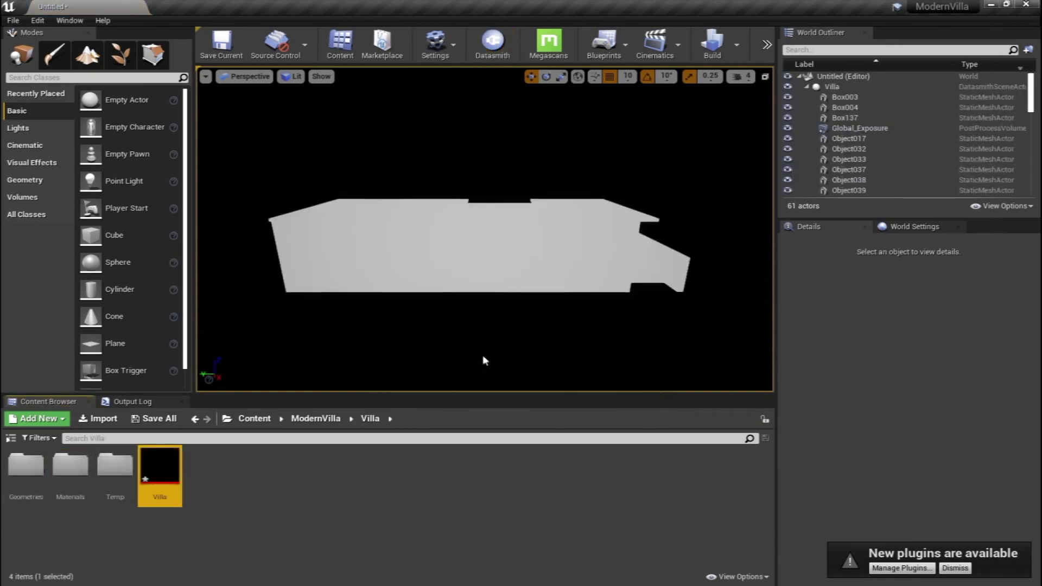
# Delete the Global_Exposure post-process volume from the imported Villa scene, accepting the broken references
pyautogui.press('d')
pyautogui.moveTo(506, 320); pyautogui.dragTo(244, 319, button='right')
pyautogui.press('d')
pyautogui.moveTo(462, 247); pyautogui.dragTo(559, 337)
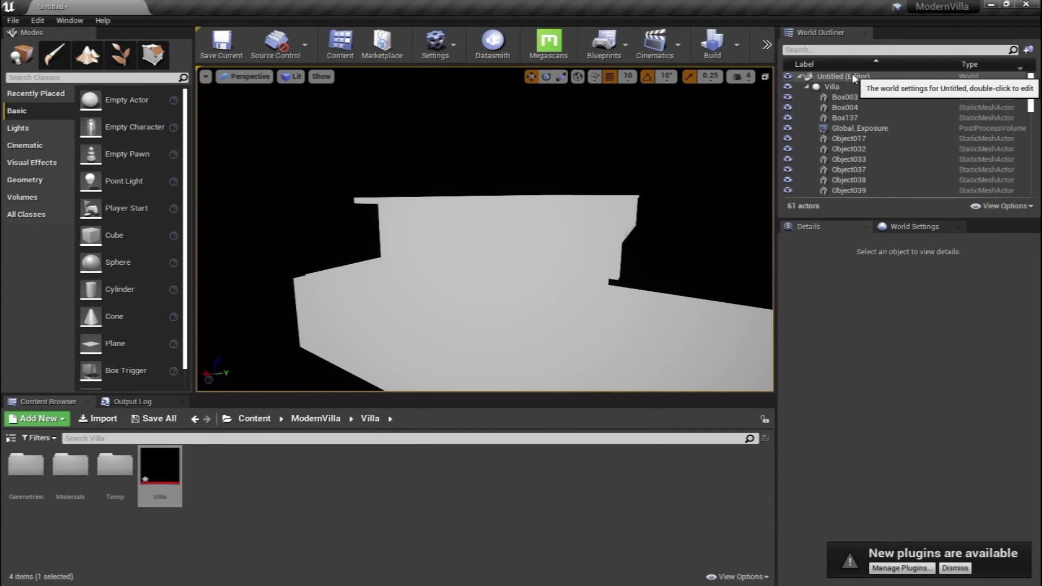
pyautogui.click(856, 129)
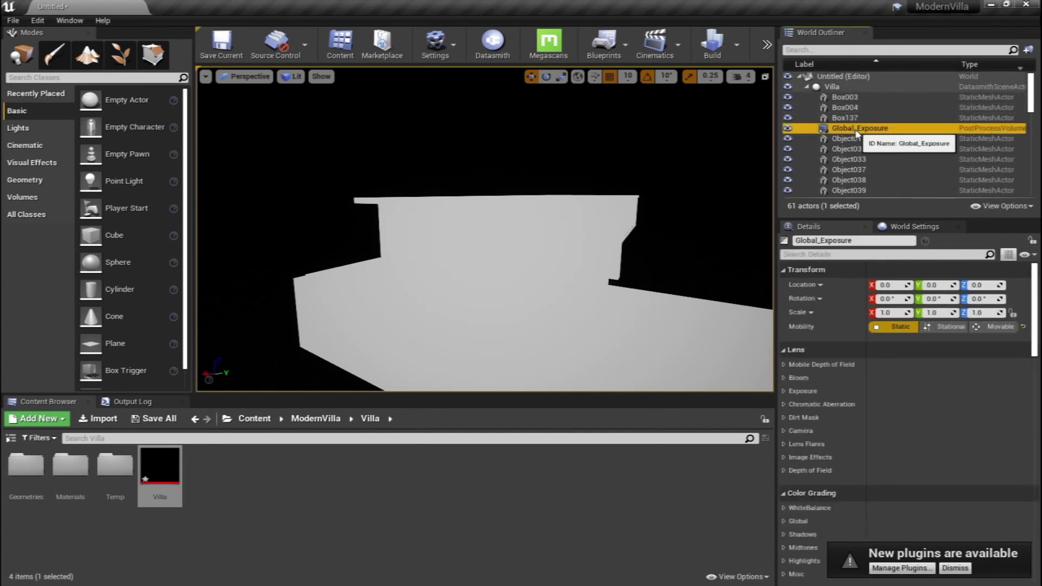
pyautogui.moveTo(565, 152); pyautogui.dragTo(587, 171, button='right')
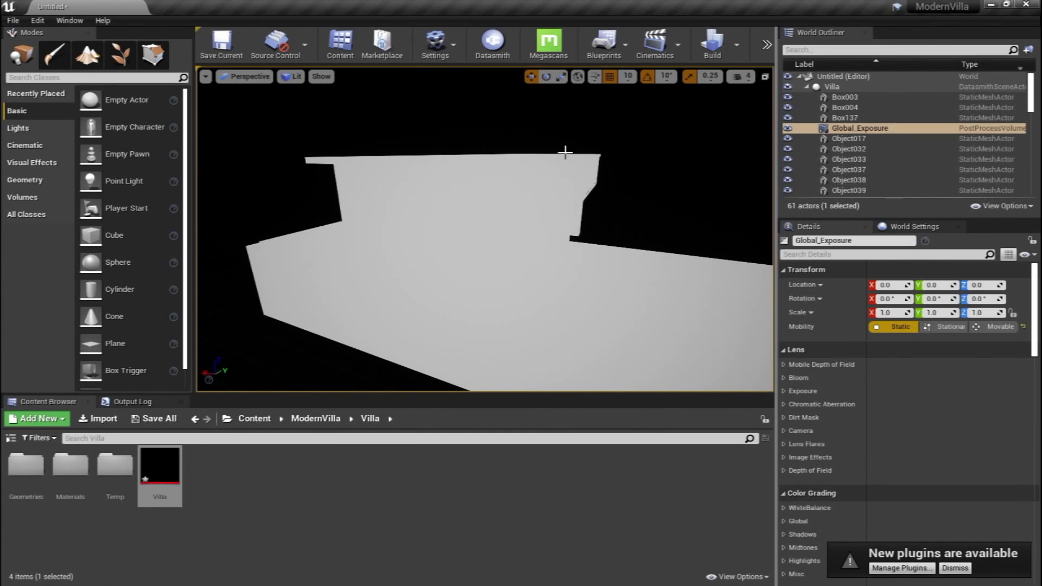
pyautogui.moveTo(527, 208); pyautogui.dragTo(554, 206)
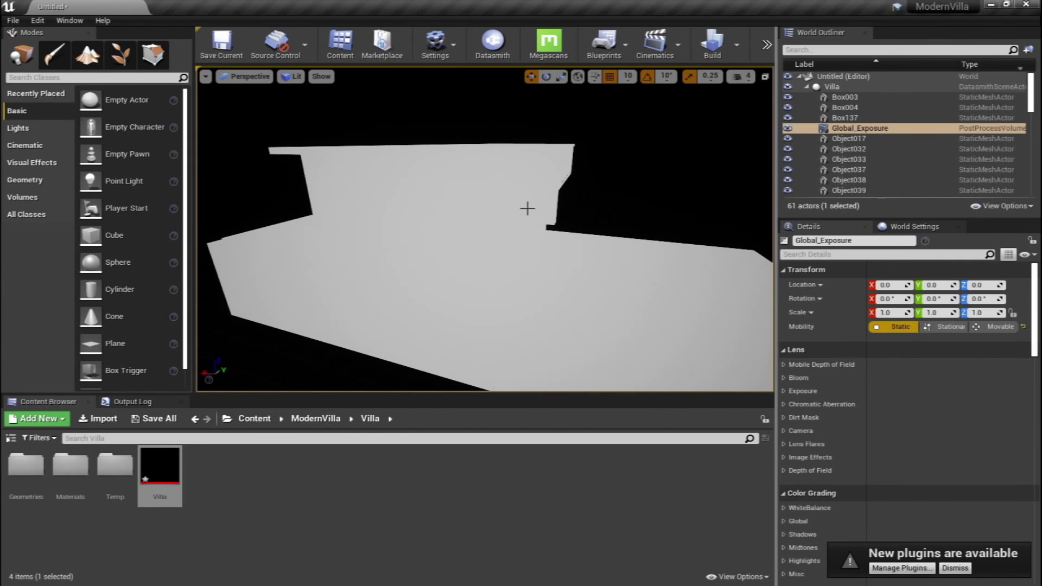
pyautogui.press('Delete')
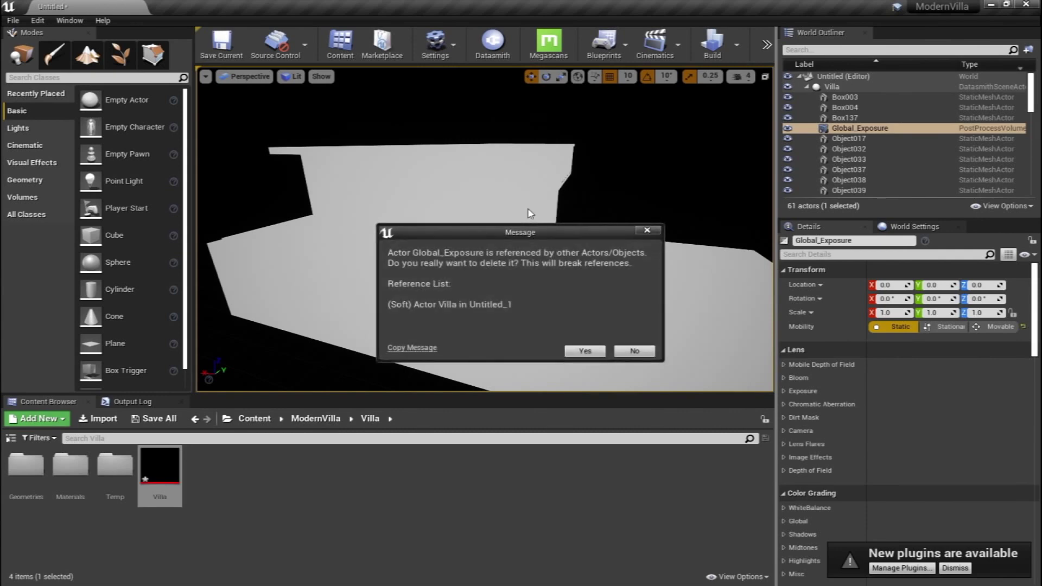
pyautogui.click(579, 348)
# Turn on the frames-per-second display in the perspective viewport
pyautogui.moveTo(499, 188); pyautogui.dragTo(437, 156)
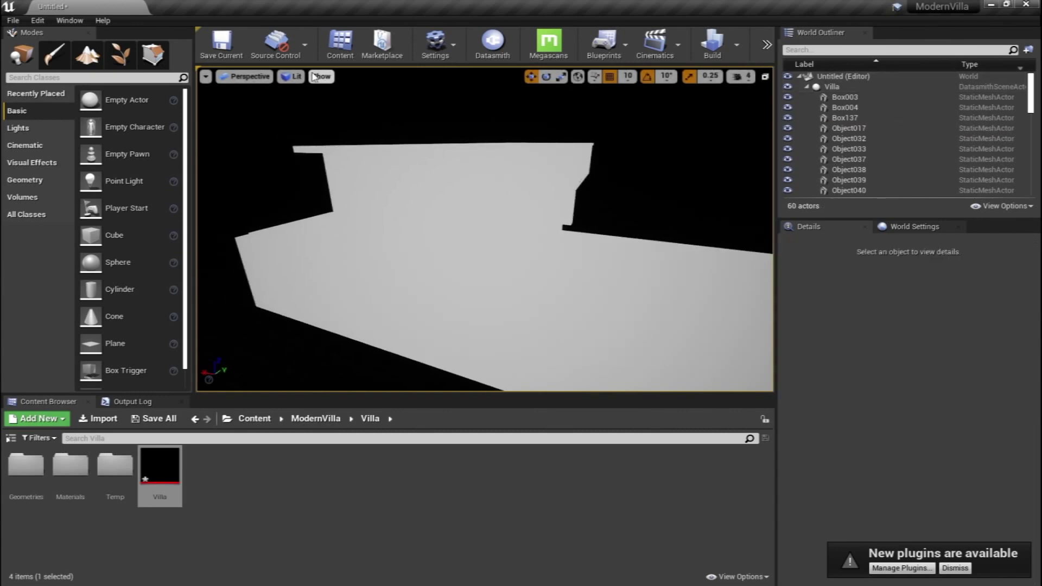
pyautogui.click(285, 76)
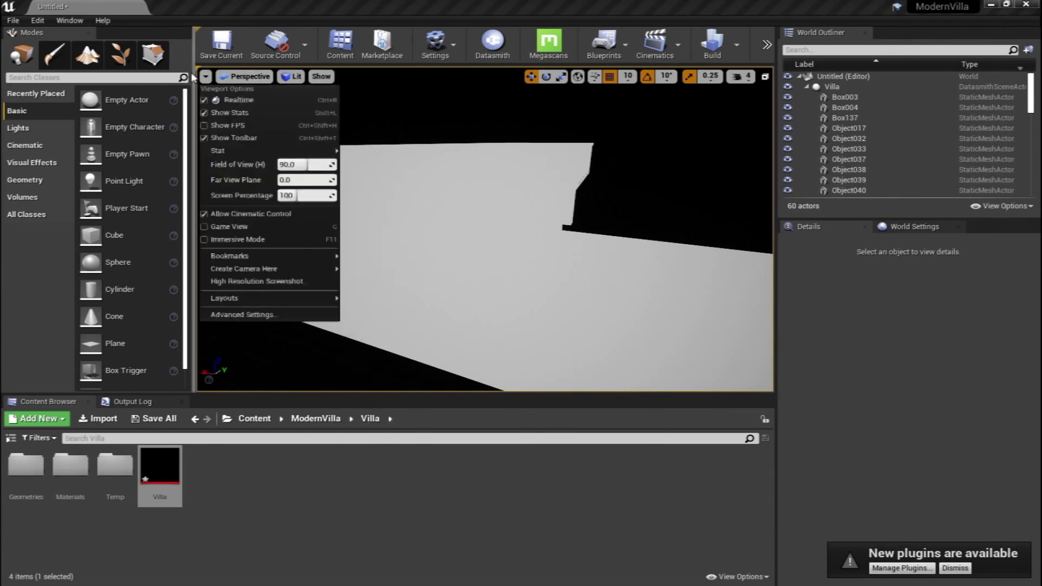
pyautogui.moveTo(321, 77)
pyautogui.click(363, 5)
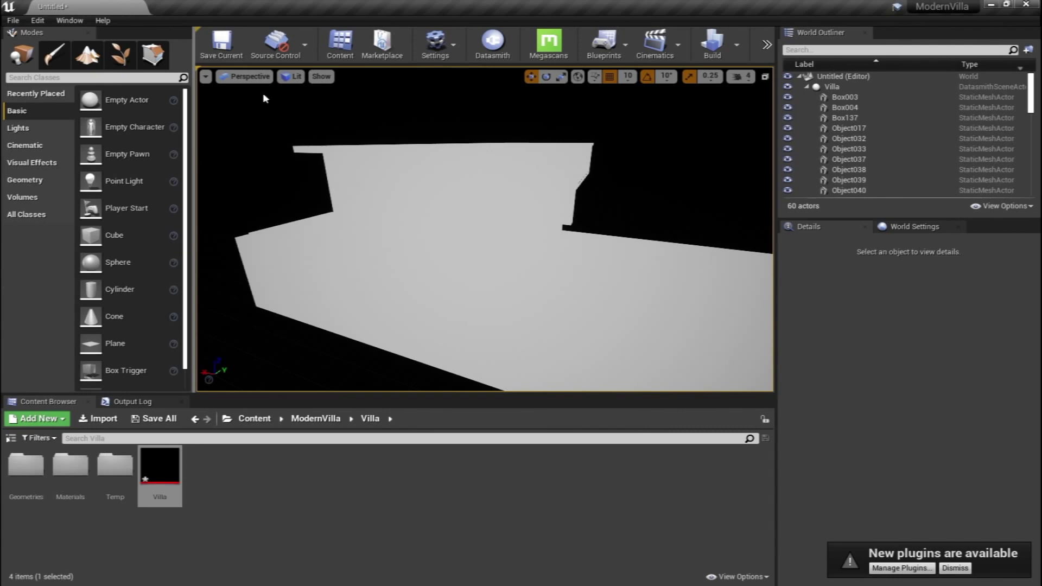
pyautogui.click(207, 80)
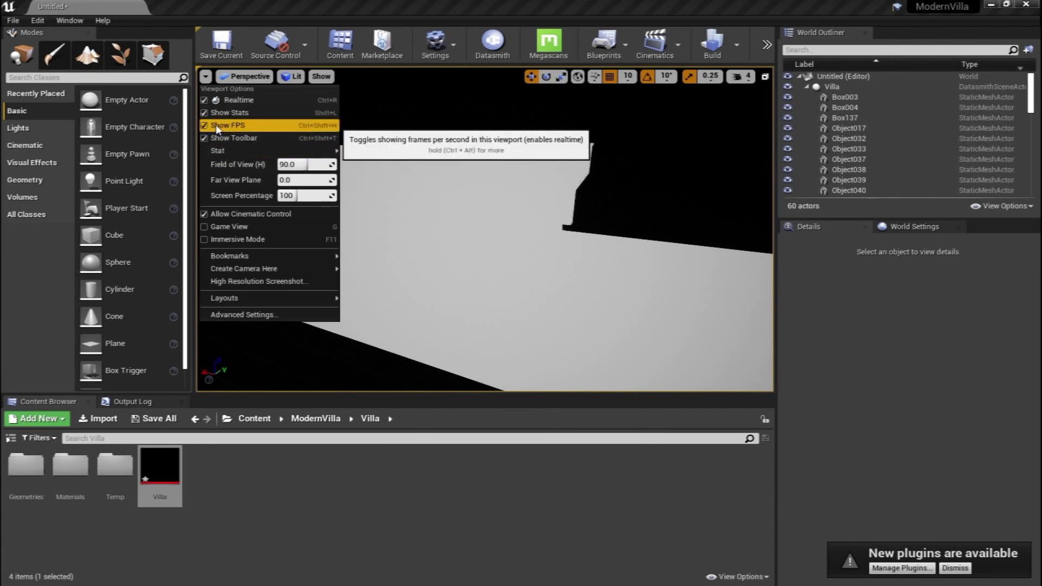
pyautogui.click(205, 125)
pyautogui.press('Escape')
pyautogui.moveTo(559, 133)
pyautogui.mouseDown(button='right')
pyautogui.moveTo(586, 147)
pyautogui.moveTo(548, 146)
pyautogui.mouseUp(button='right')
pyautogui.moveTo(630, 150); pyautogui.dragTo(562, 167, button='right')
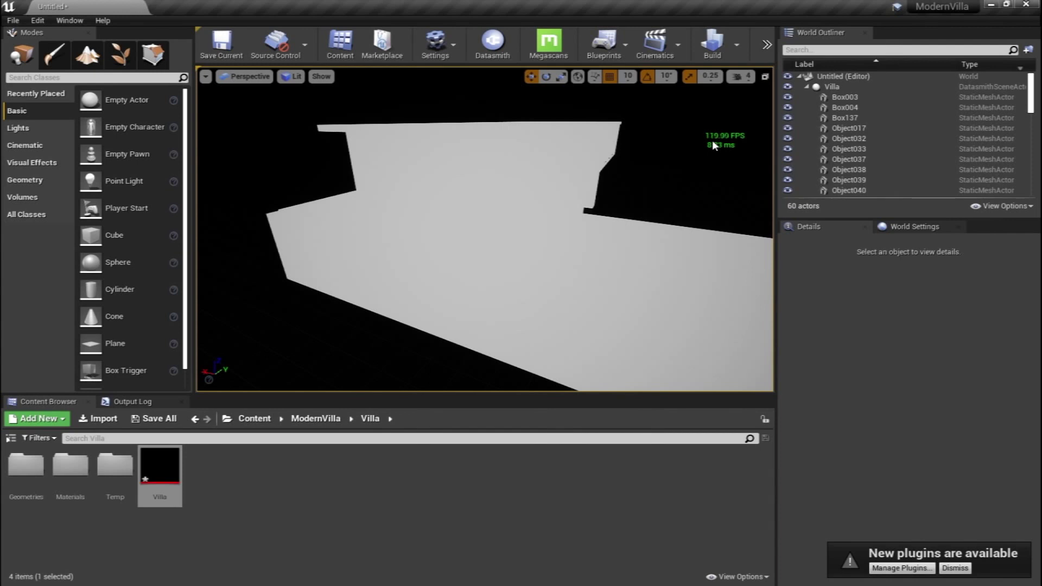
# Switch the viewport to the Top orthographic view and return it to Perspective
pyautogui.click(205, 76)
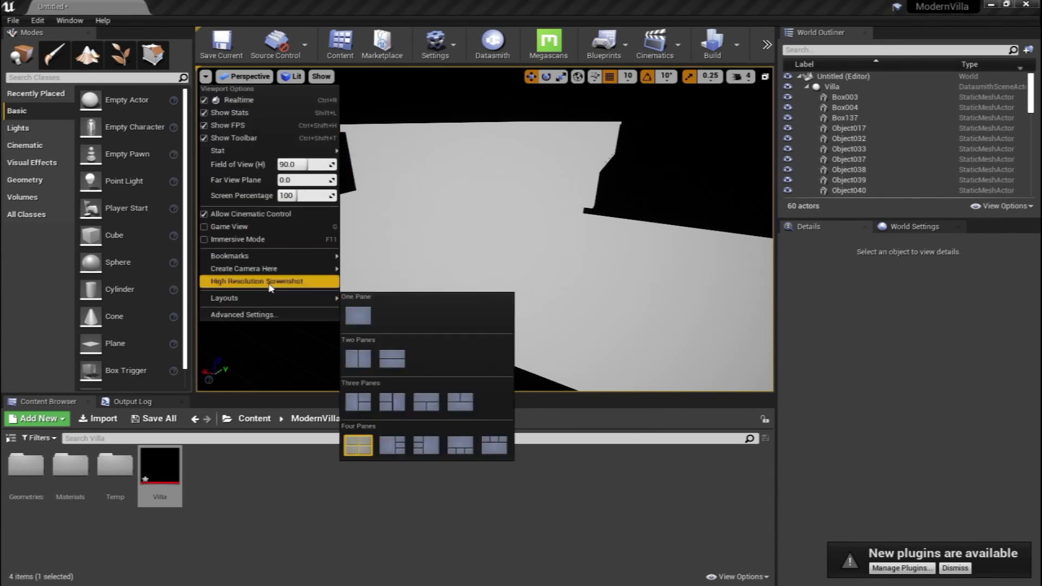
pyautogui.click(249, 77)
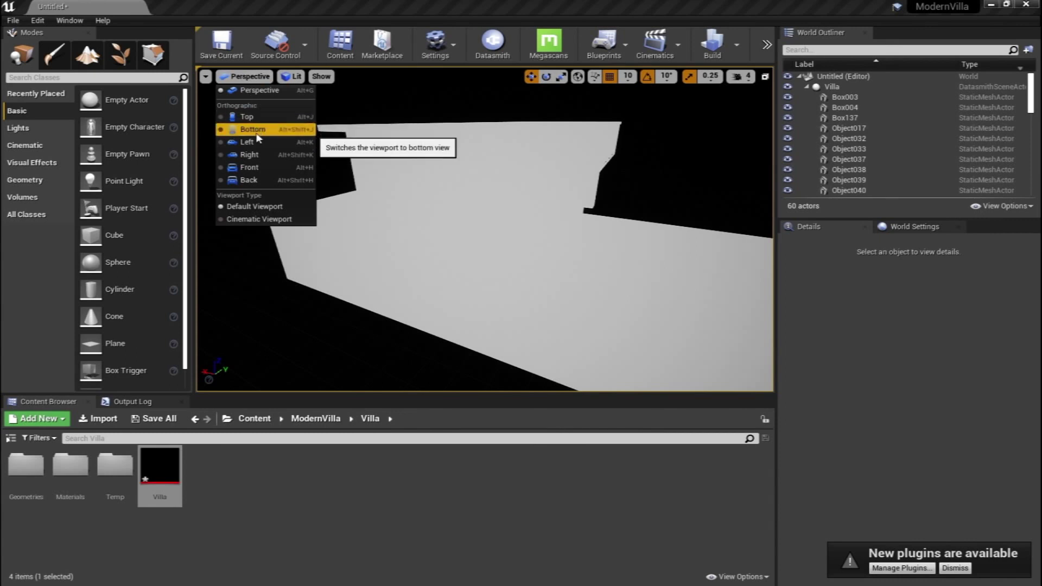
pyautogui.click(247, 116)
pyautogui.click(234, 77)
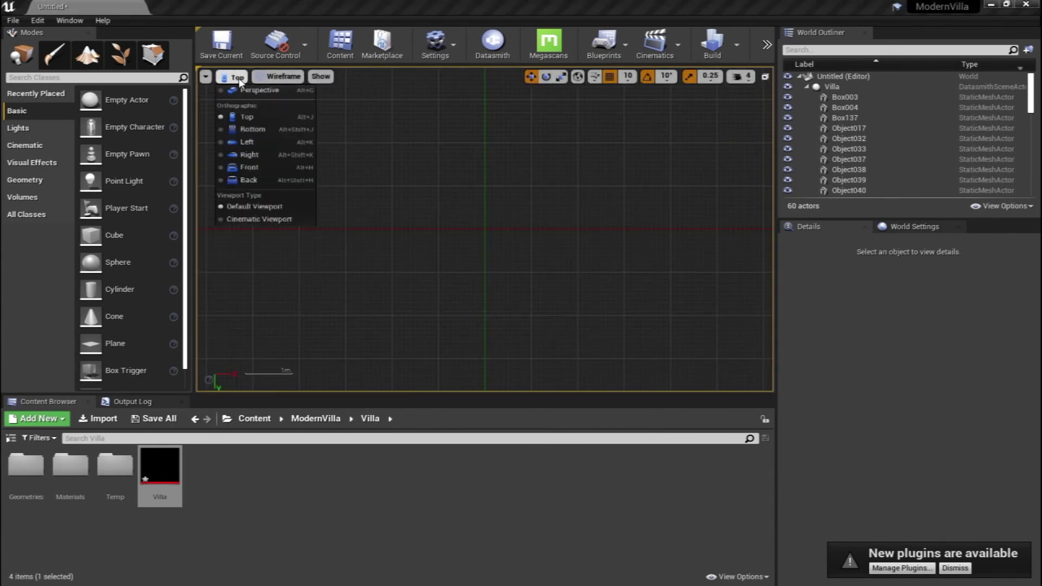
pyautogui.click(243, 93)
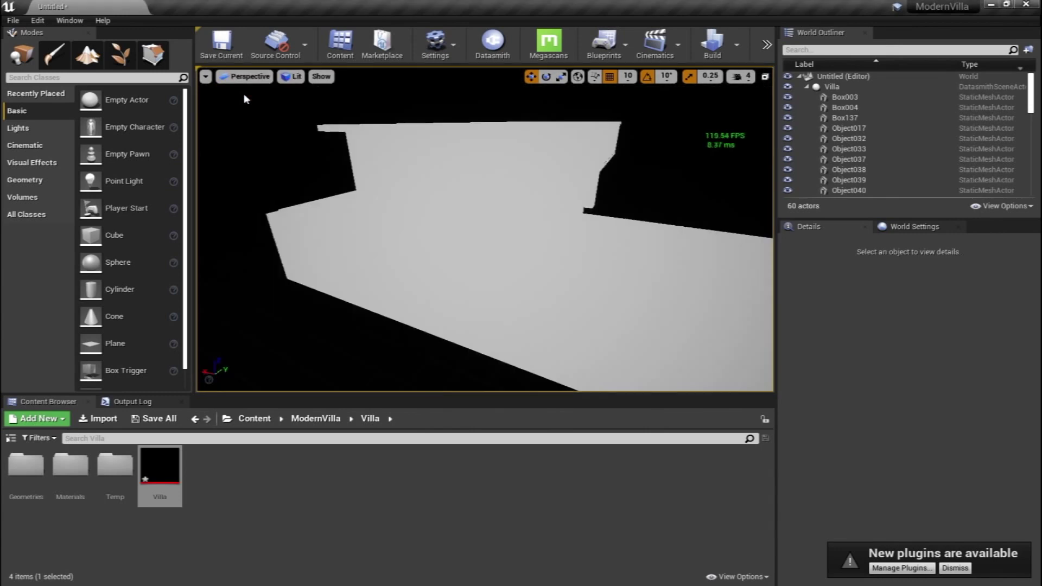
# Compare the villa in the Unlit and Lit view modes, leaving the perspective viewport set to Unlit
pyautogui.click(288, 78)
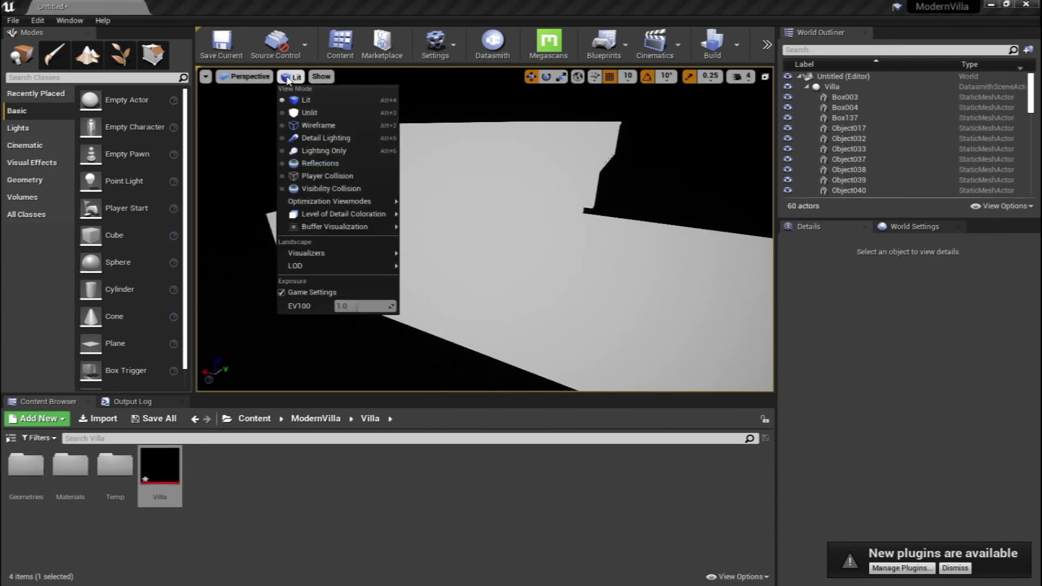
pyautogui.click(306, 115)
pyautogui.moveTo(462, 201); pyautogui.dragTo(483, 218, button='right')
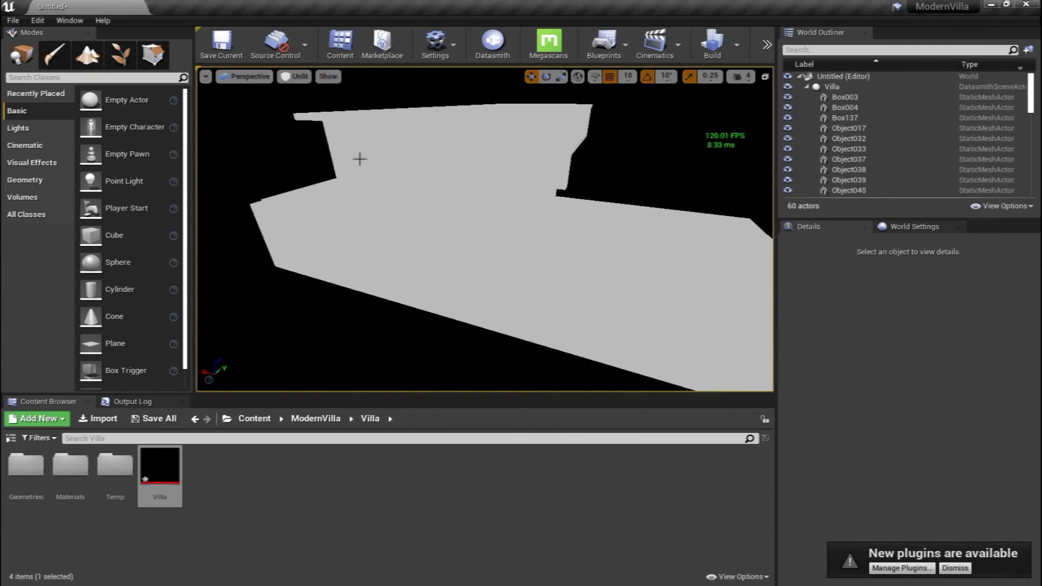
pyautogui.click(296, 76)
pyautogui.click(293, 100)
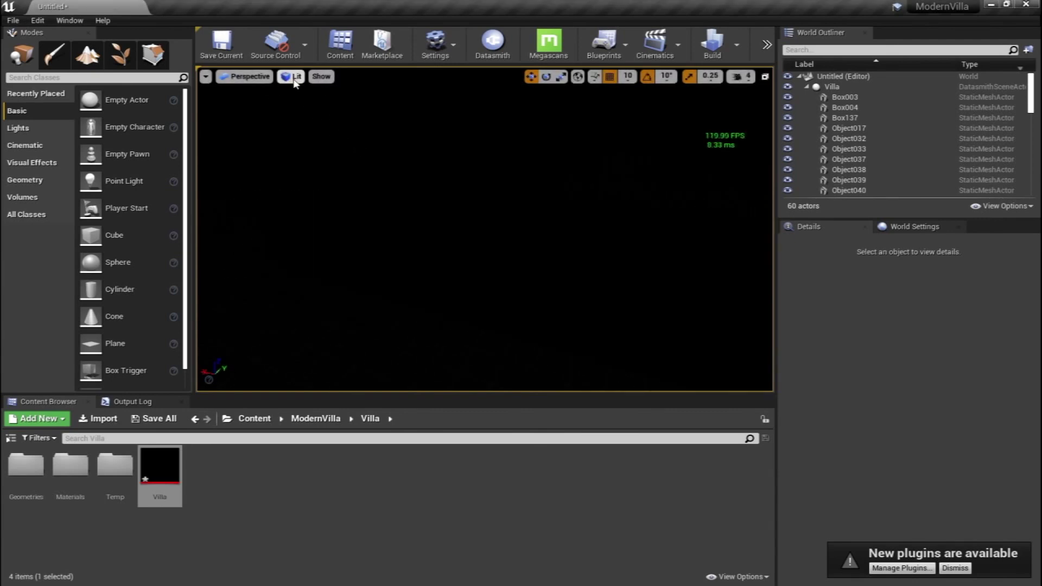
pyautogui.click(295, 77)
pyautogui.click(299, 110)
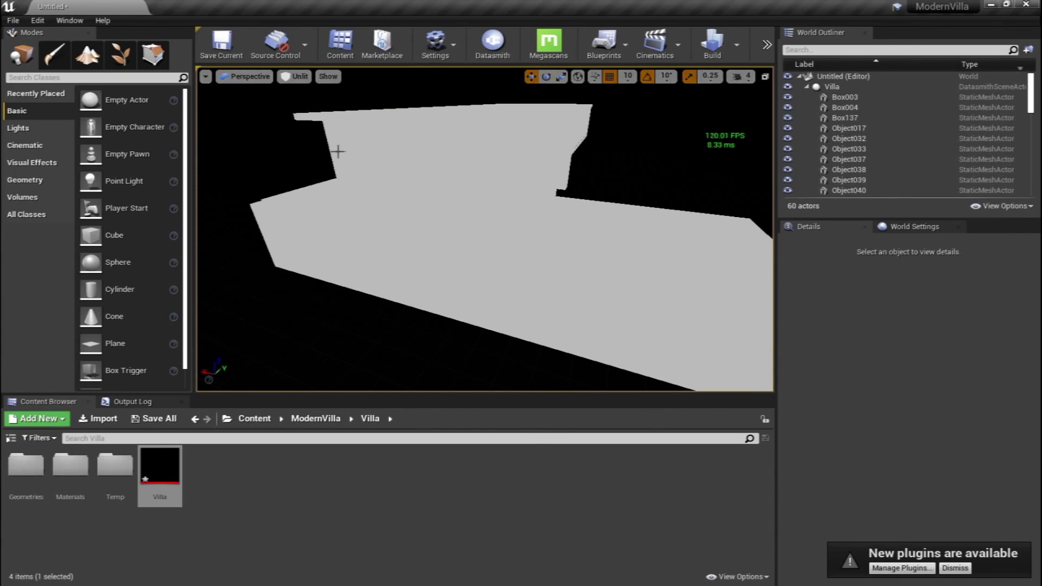
# Examine the villa from several angles and review the viewport's show flags and scale snap options
pyautogui.moveTo(334, 153); pyautogui.dragTo(260, 162, button='right')
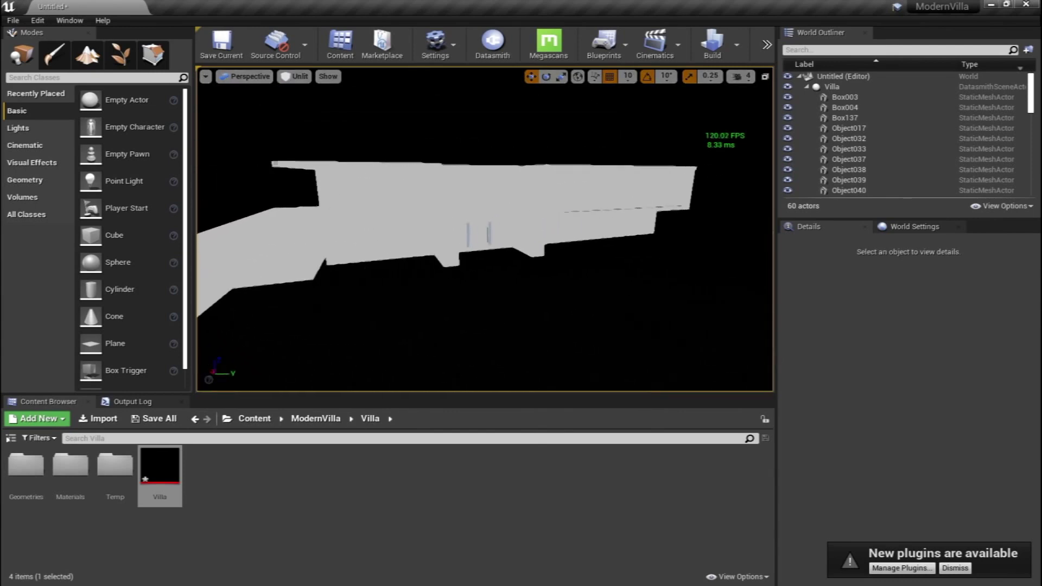
pyautogui.moveTo(372, 168); pyautogui.dragTo(372, 168)
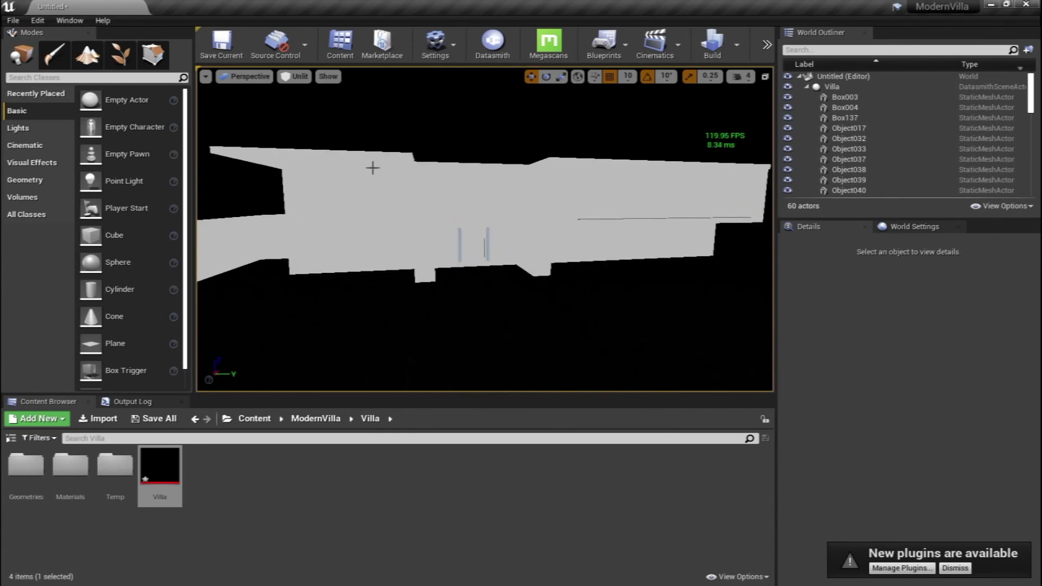
pyautogui.scroll(1, 372, 168)
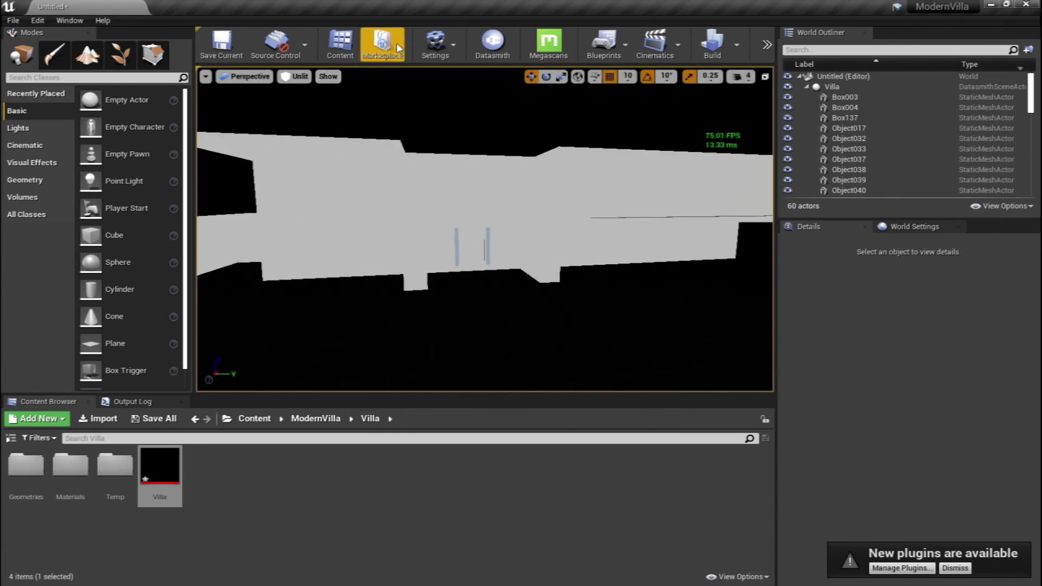
pyautogui.moveTo(566, 151); pyautogui.dragTo(503, 88, button='right')
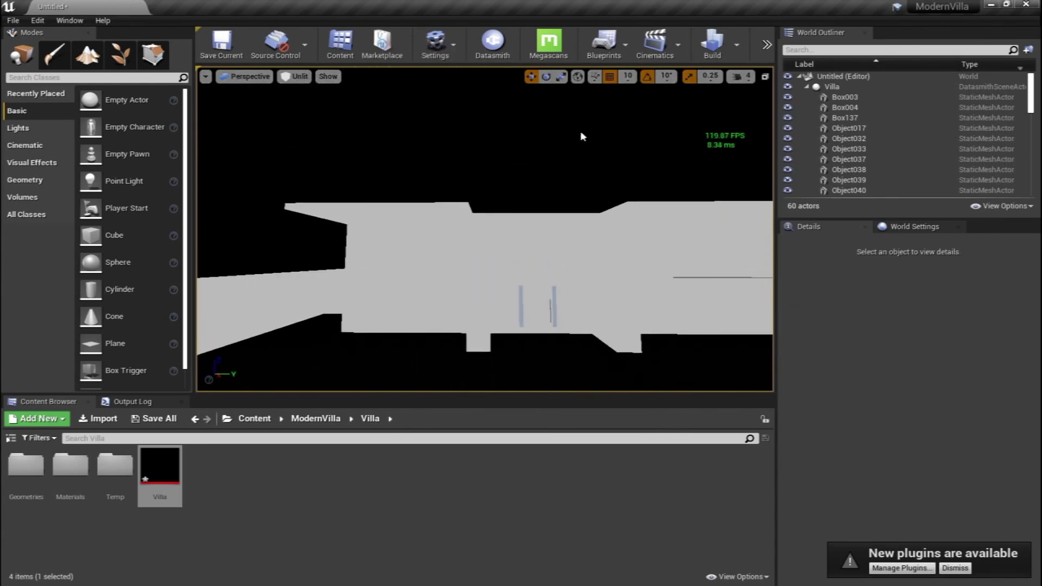
pyautogui.click(329, 76)
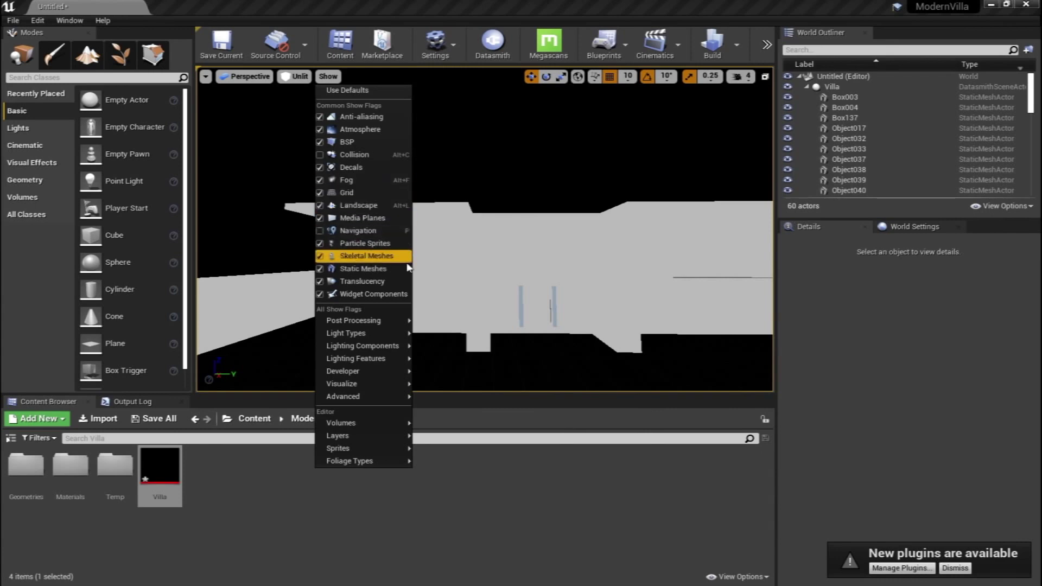
pyautogui.moveTo(523, 193); pyautogui.dragTo(533, 212, button='right')
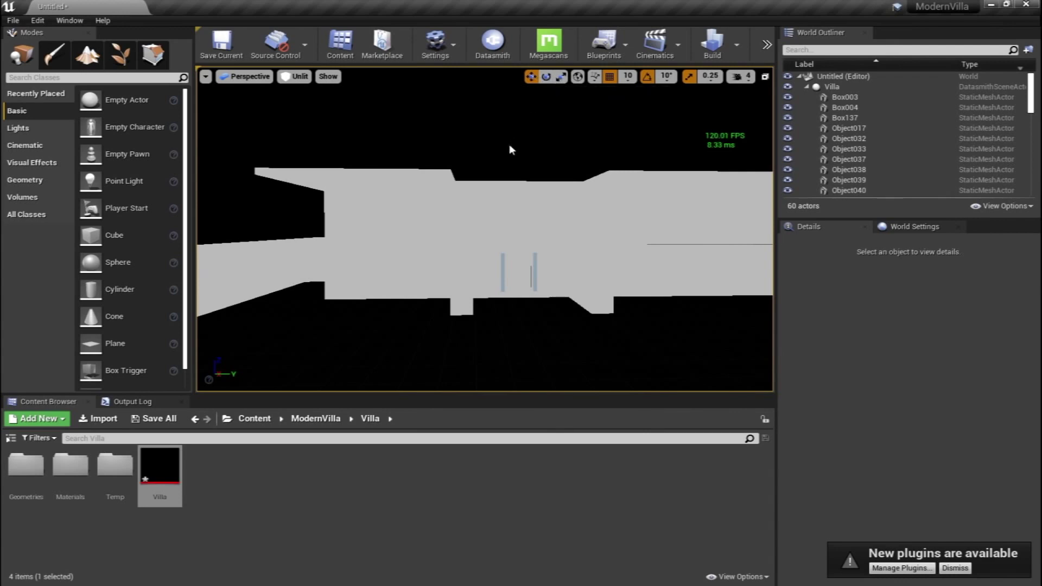
pyautogui.moveTo(527, 161)
pyautogui.mouseDown(button='right')
pyautogui.moveTo(516, 158)
pyautogui.moveTo(527, 161)
pyautogui.mouseUp(button='right')
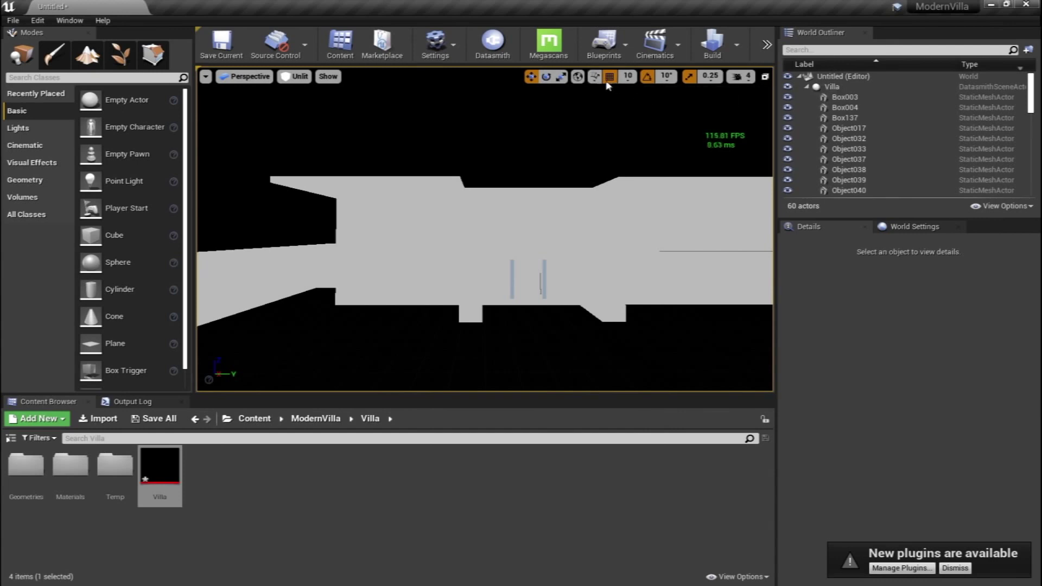
pyautogui.click(710, 76)
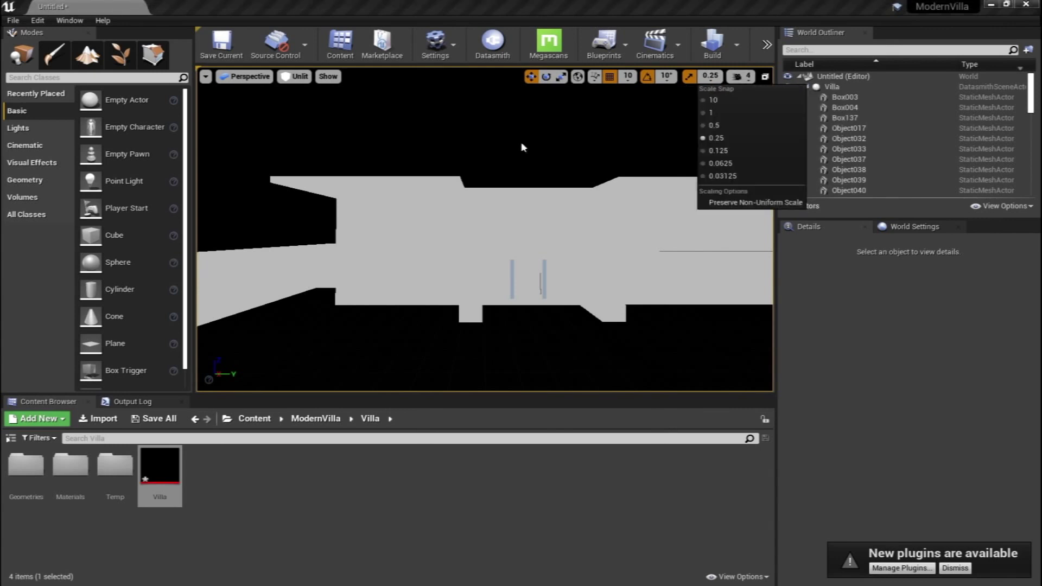
pyautogui.click(505, 148)
# Collapse the Villa Datasmith scene actor's hierarchy in the level's actor list and view the villa's exterior
pyautogui.moveTo(432, 151)
pyautogui.mouseDown(button='right')
pyautogui.moveTo(384, 88)
pyautogui.moveTo(414, 87)
pyautogui.moveTo(420, 145)
pyautogui.mouseUp(button='right')
pyautogui.scroll(-2, 421, 144)
pyautogui.click(806, 87)
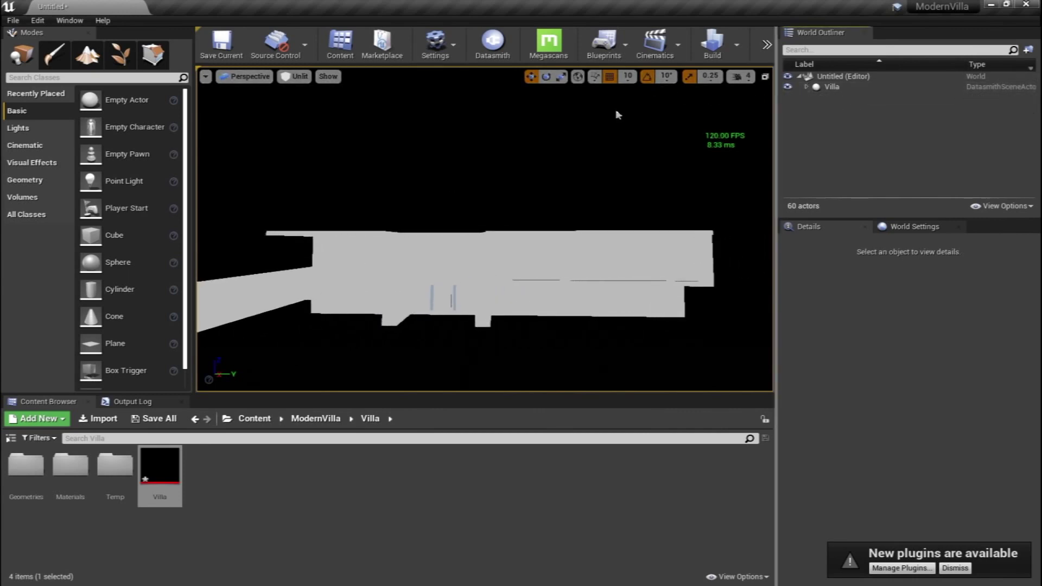
pyautogui.moveTo(558, 166); pyautogui.dragTo(477, 195, button='right')
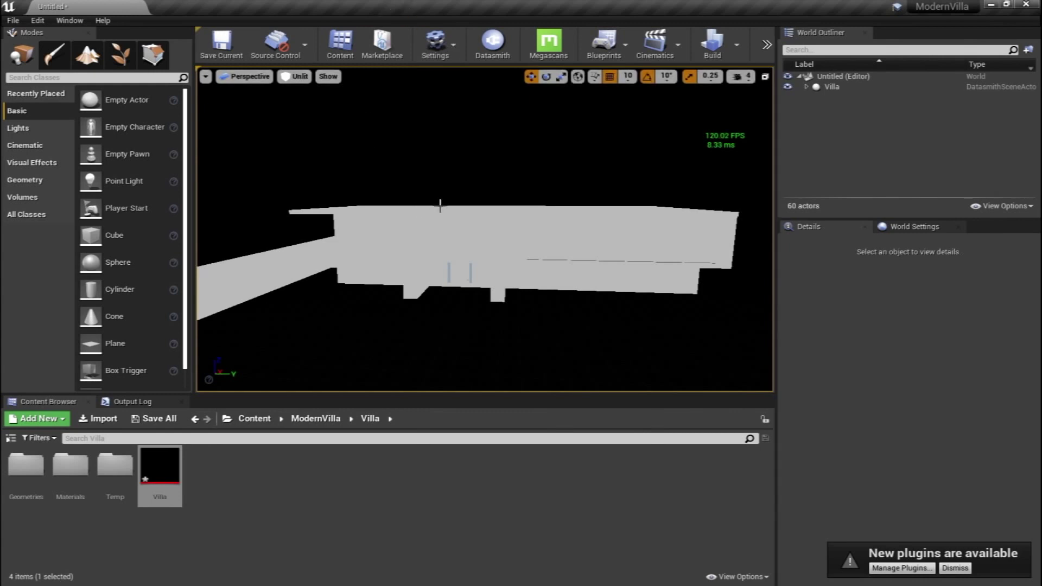
pyautogui.moveTo(495, 205); pyautogui.dragTo(524, 209, button='right')
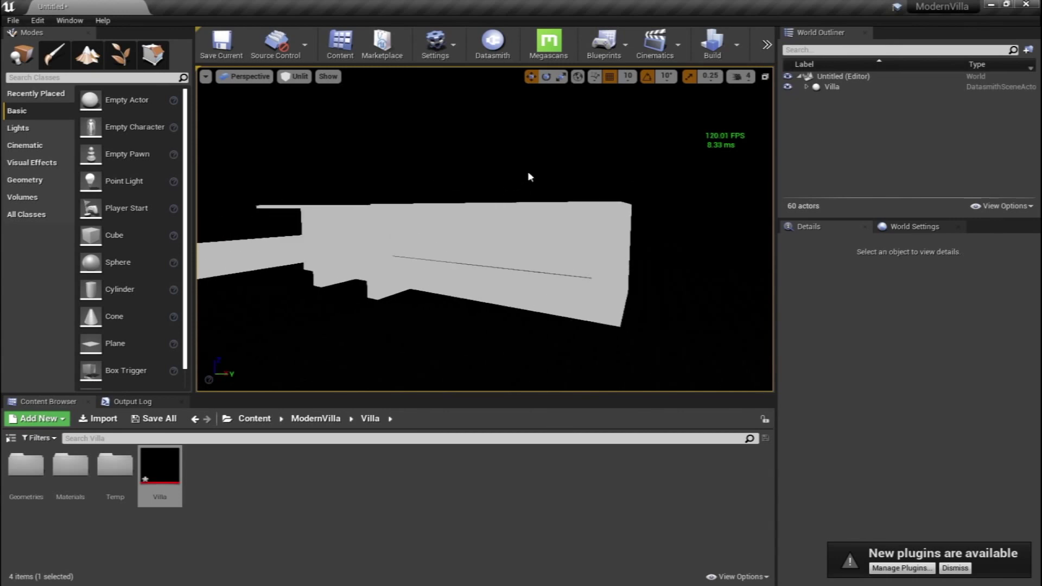